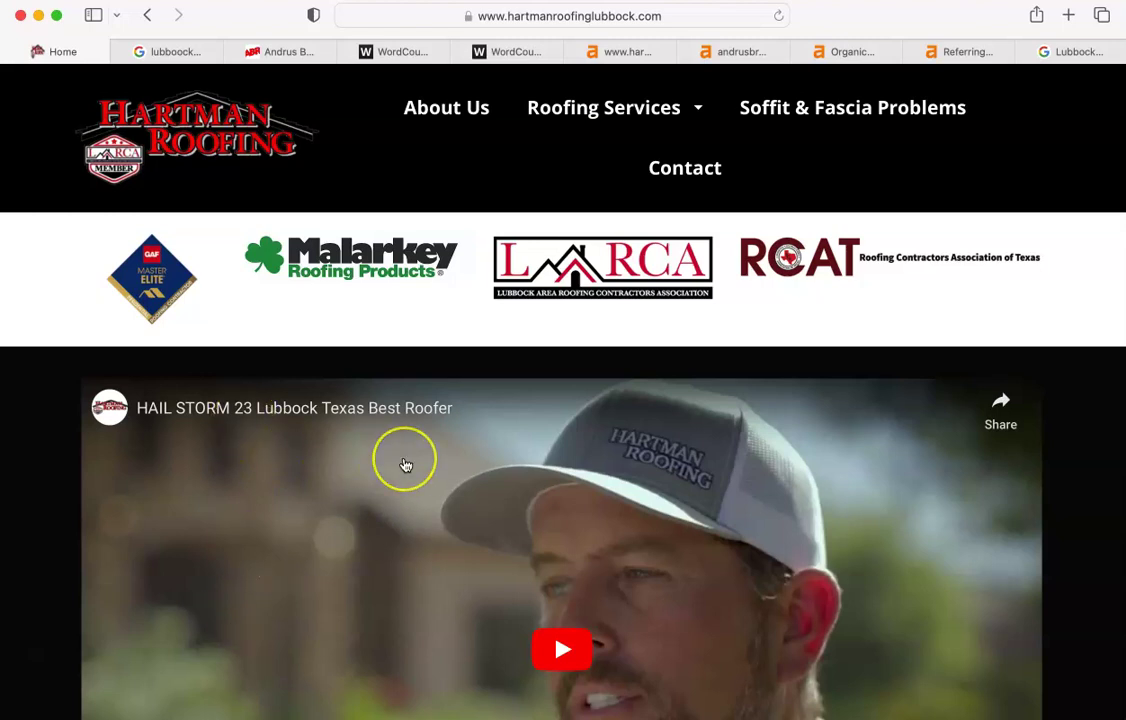
- Review the Hartman Roofing homepage from the header down to the footer and return to its beginning
scroll(405, 465, down, 12)
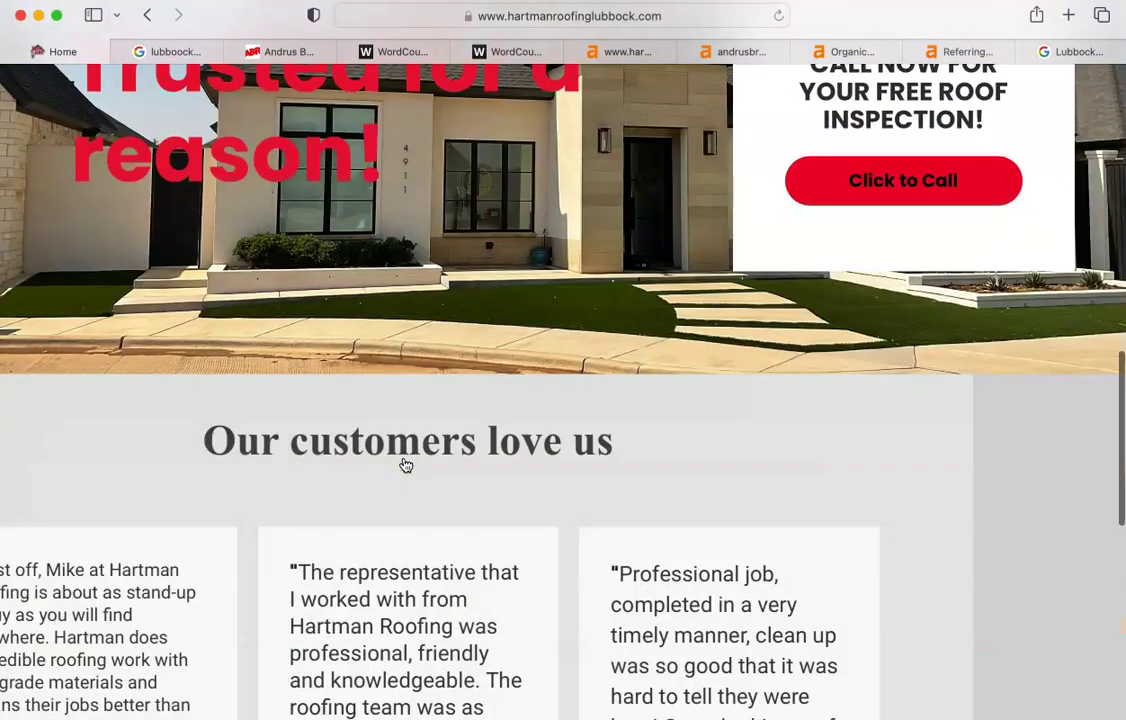
scroll(405, 465, up, 2)
scroll(405, 465, down, 9)
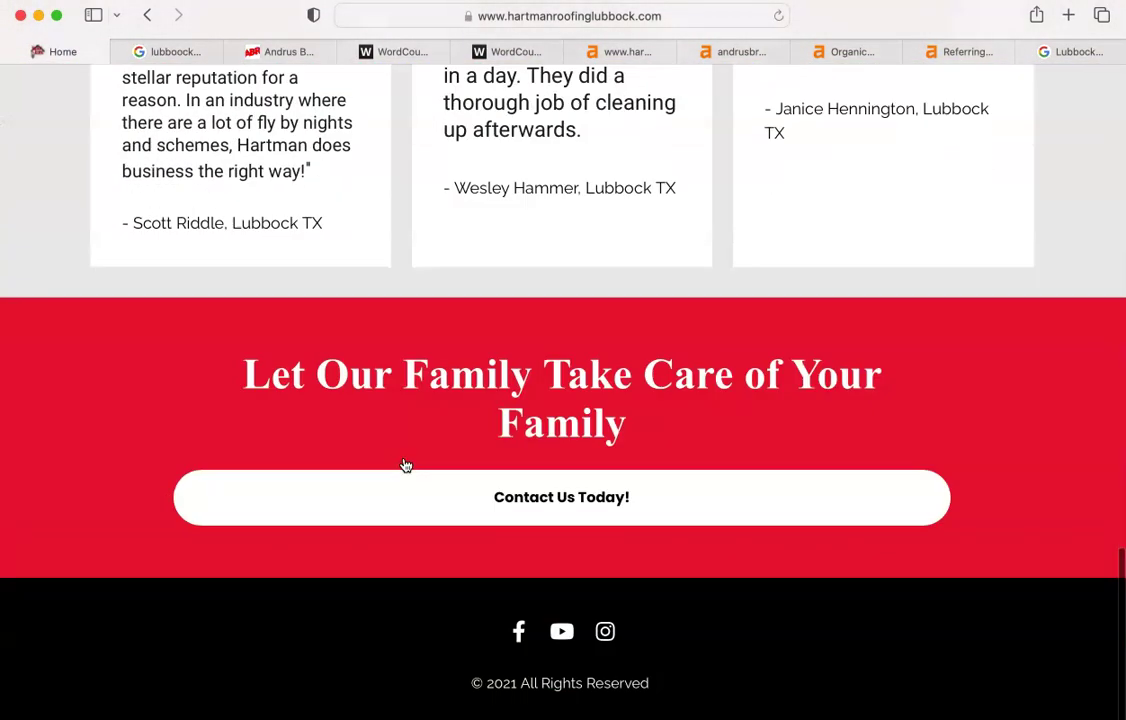
scroll(405, 465, up, 20)
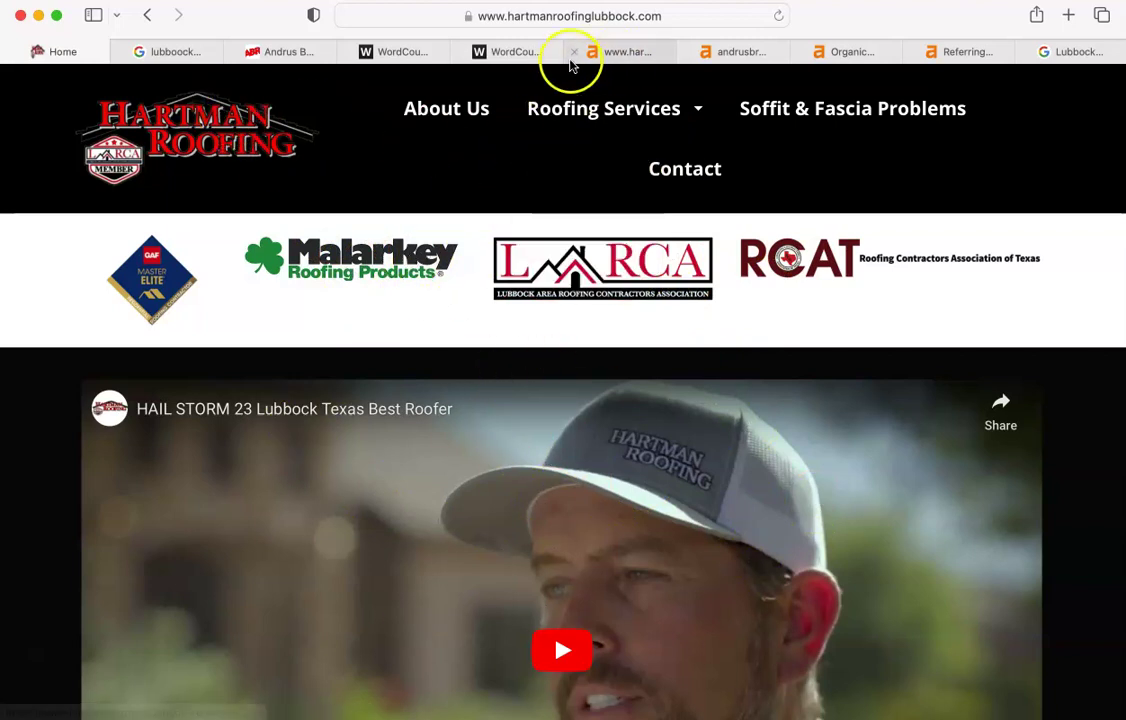
click(621, 60)
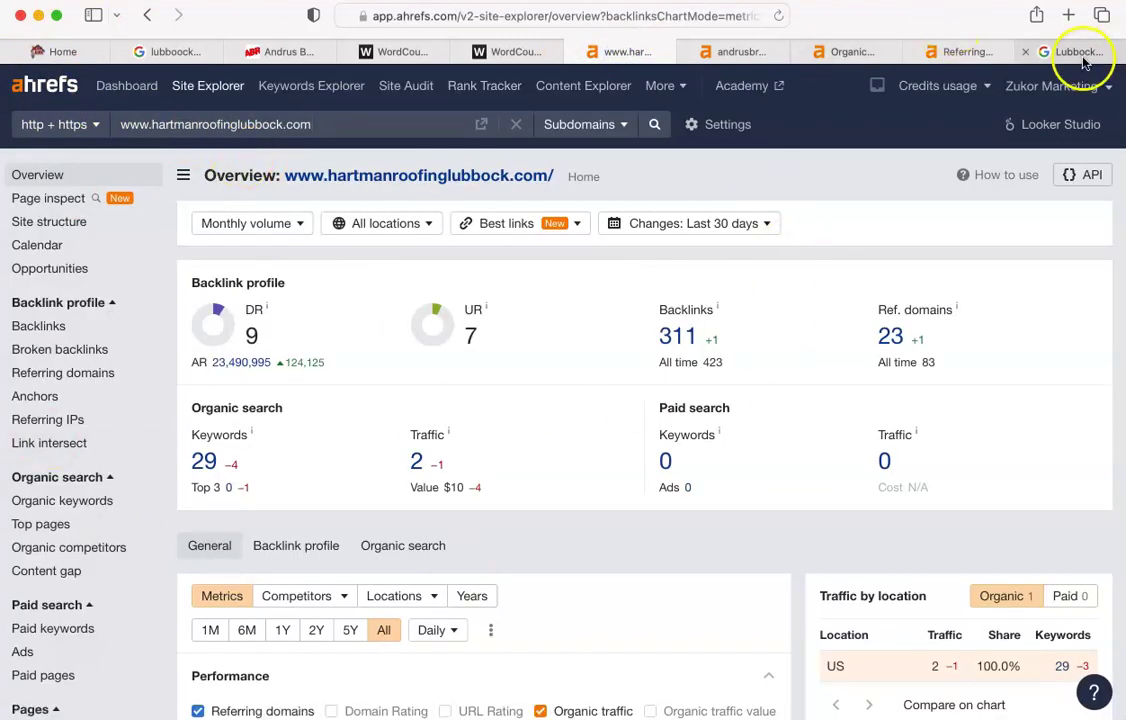
click(1082, 52)
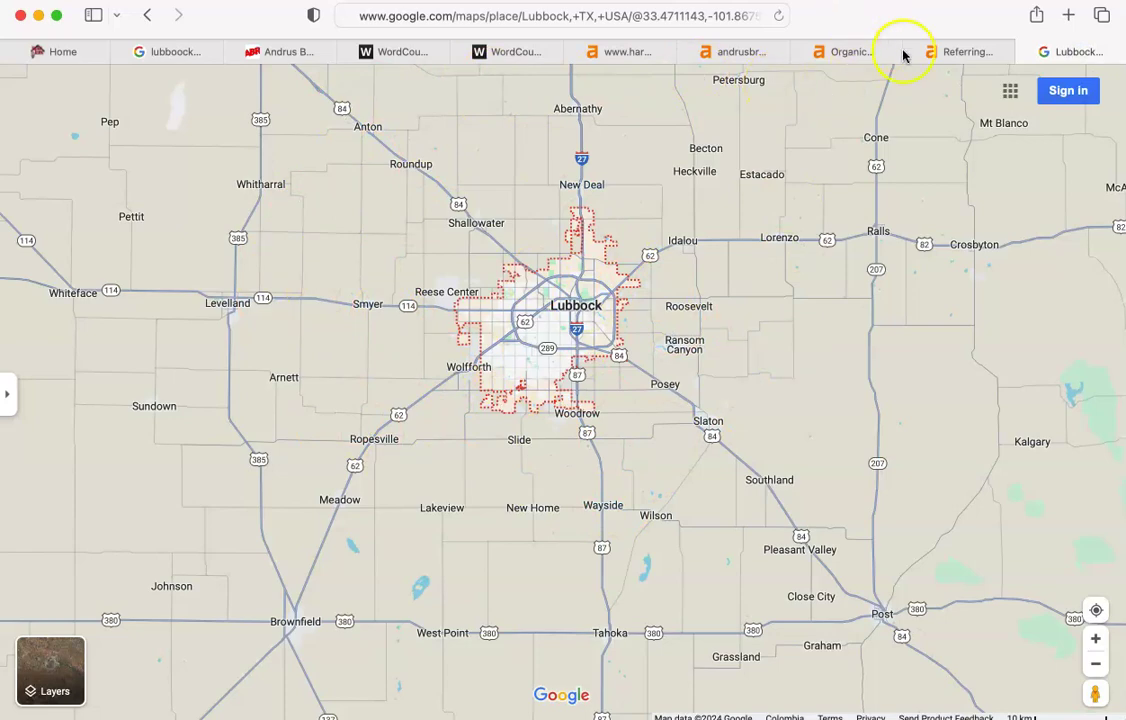
- Examine the ratings, reviews and map positions of the three roofing businesses listed in the Google results for Lubbock roofers
click(178, 50)
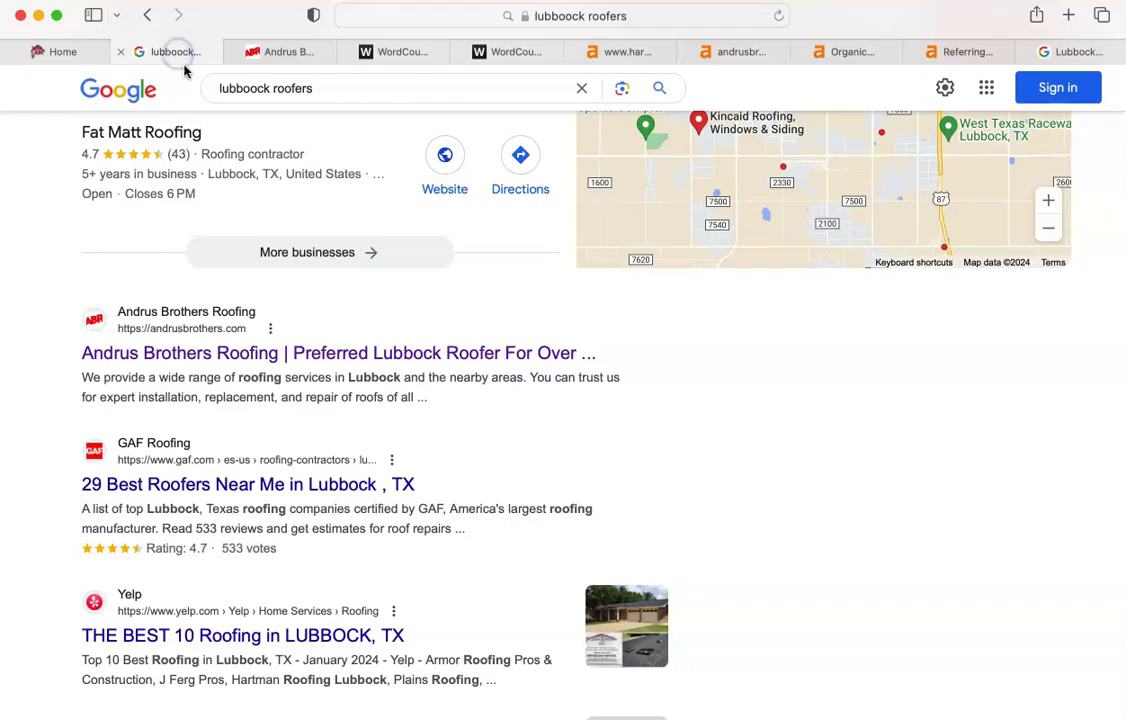
scroll(297, 226, up, 10)
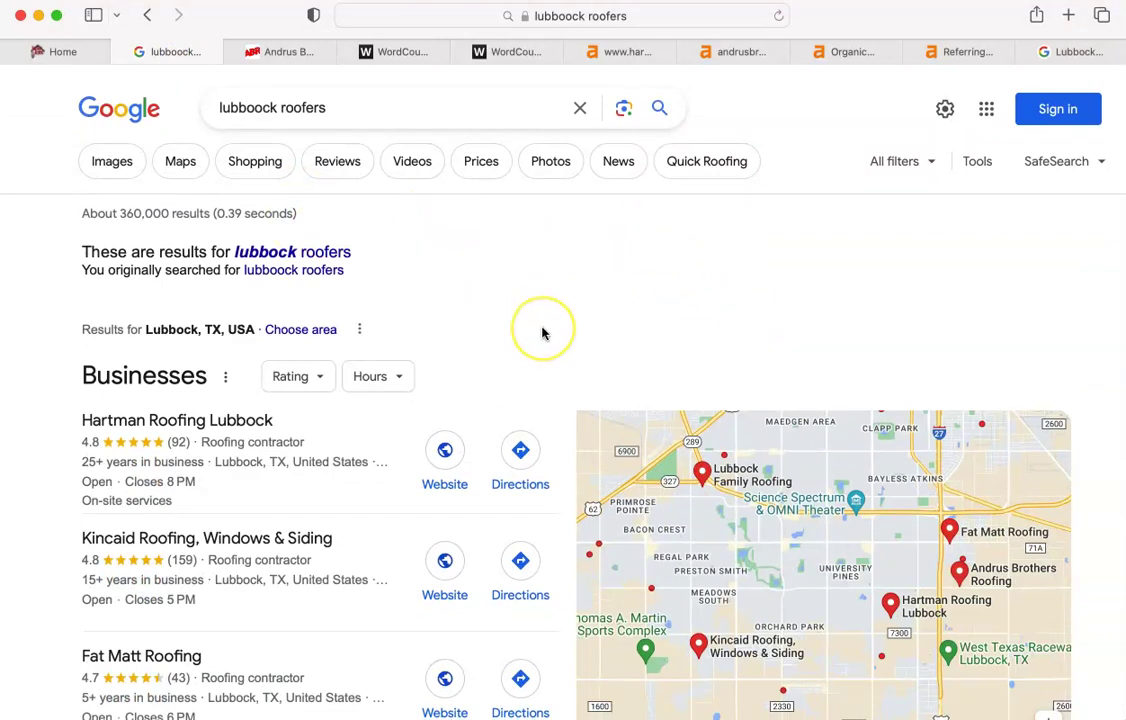
scroll(542, 333, down, 2)
scroll(542, 333, up, 2)
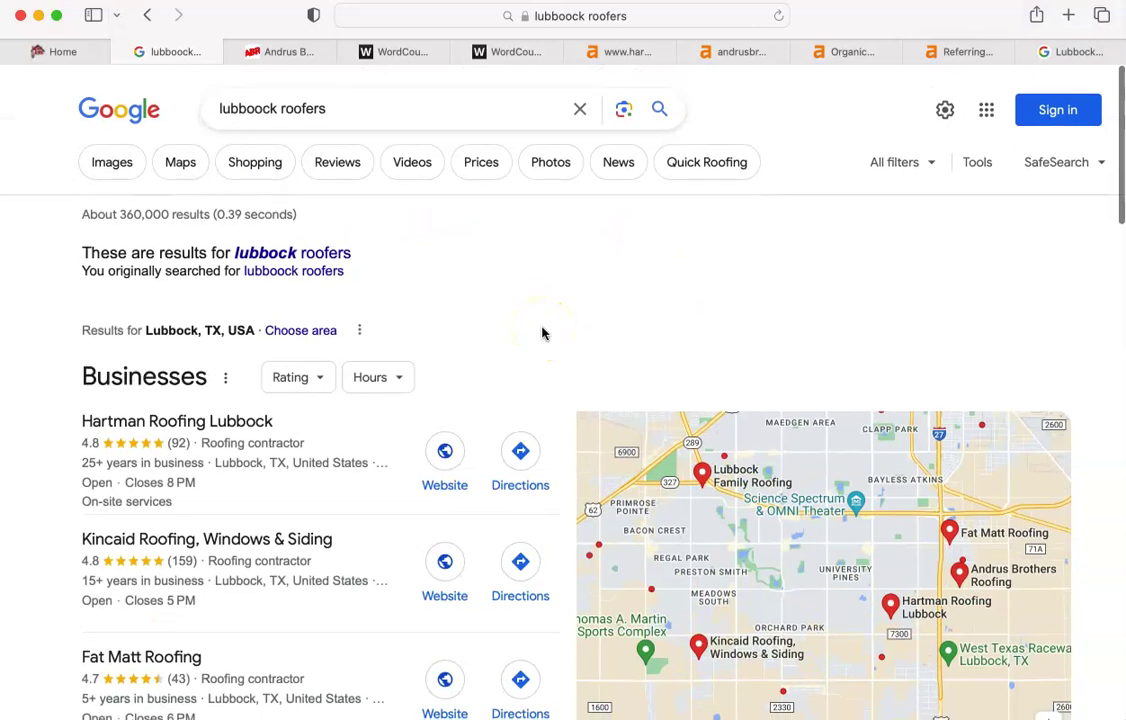
scroll(542, 333, down, 5)
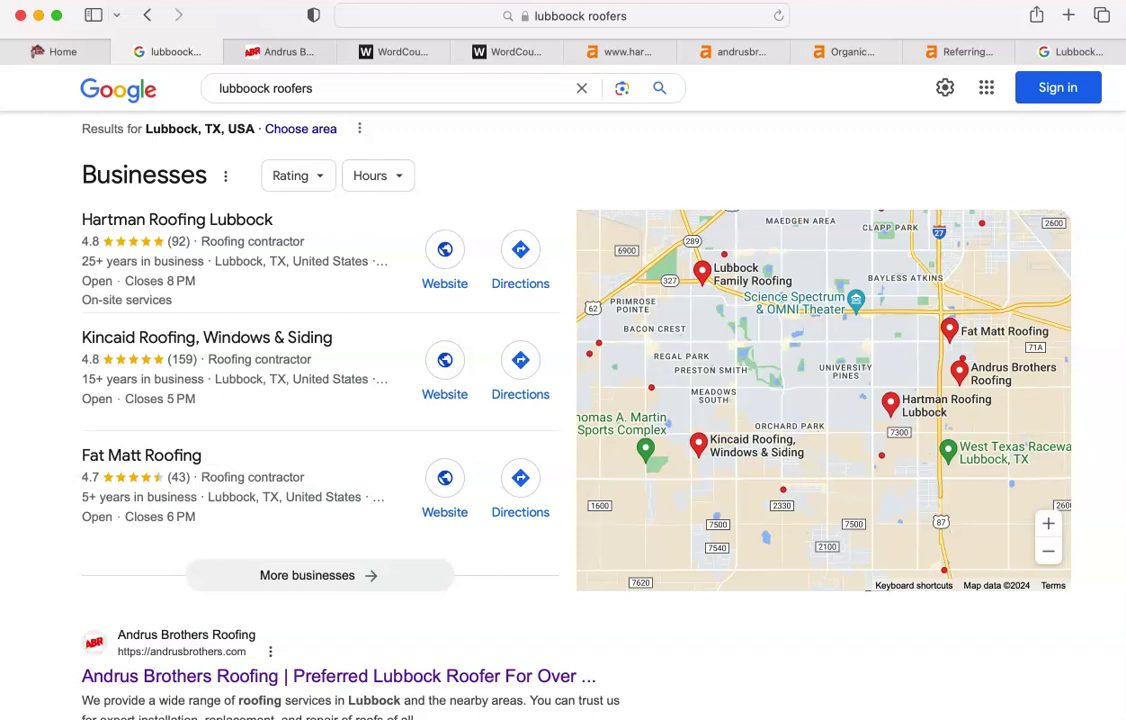
mouse_move(96, 237)
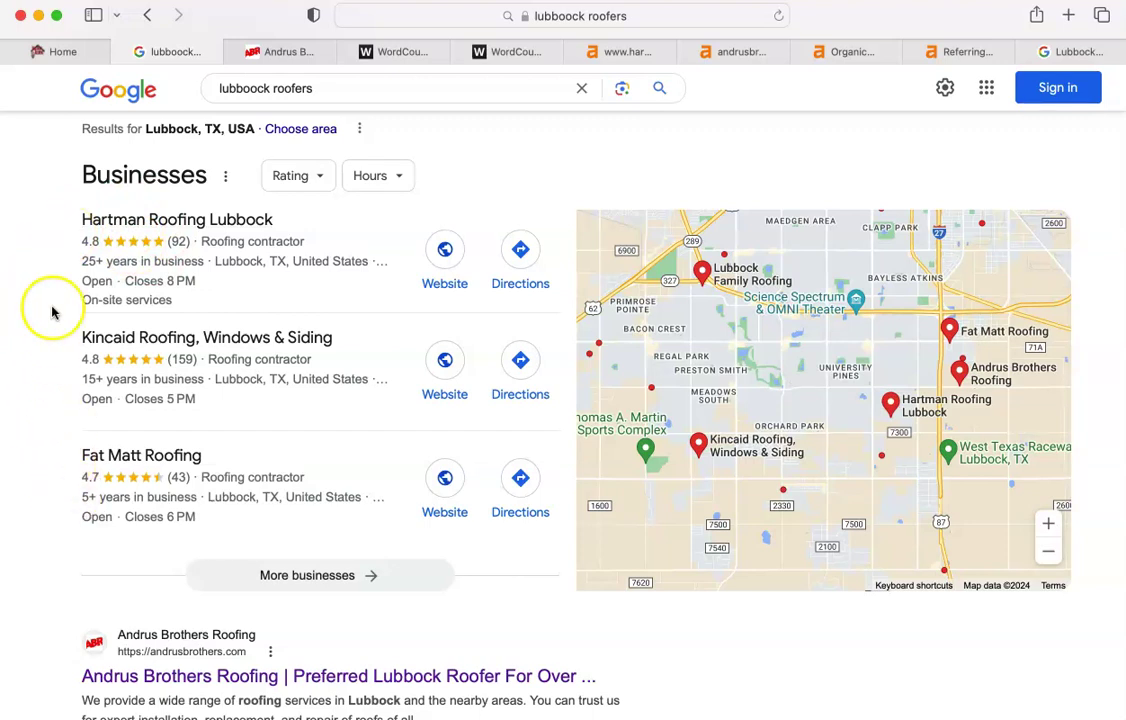
mouse_move(118, 462)
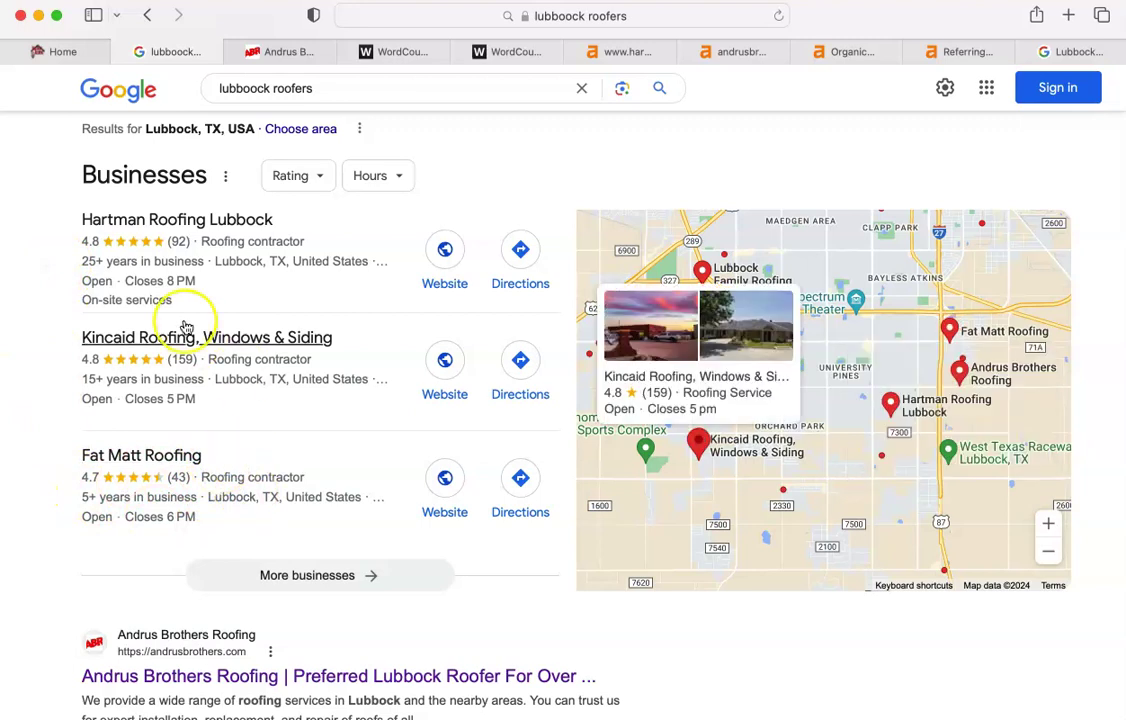
mouse_move(160, 214)
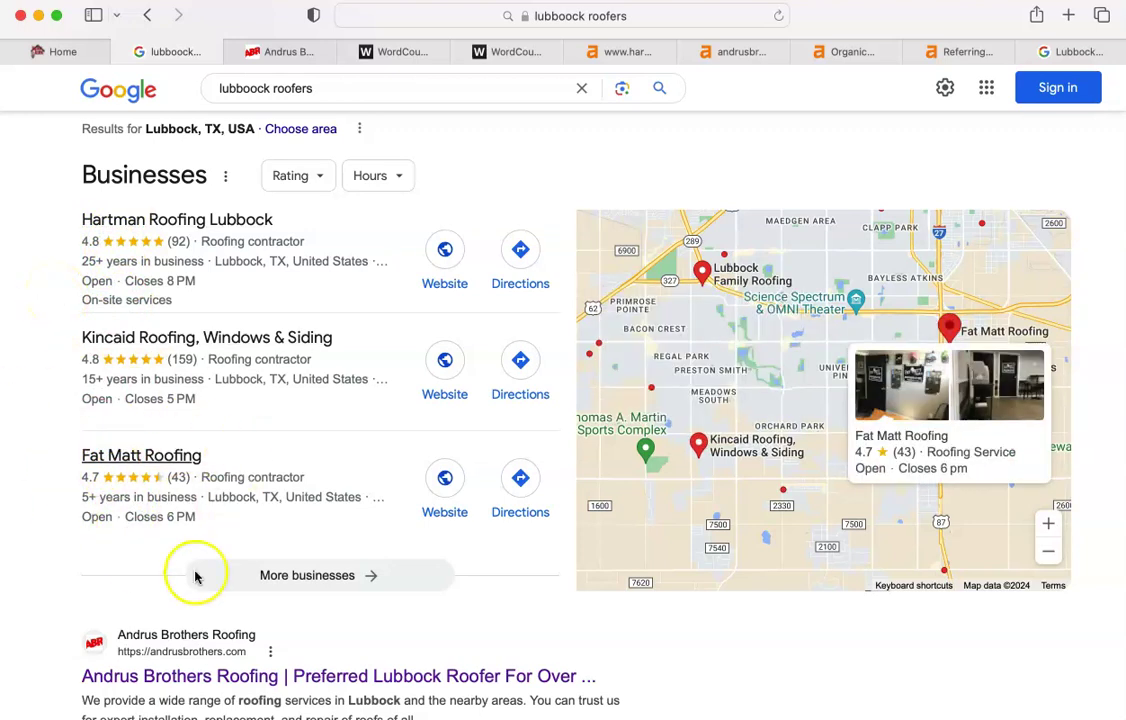
mouse_move(113, 259)
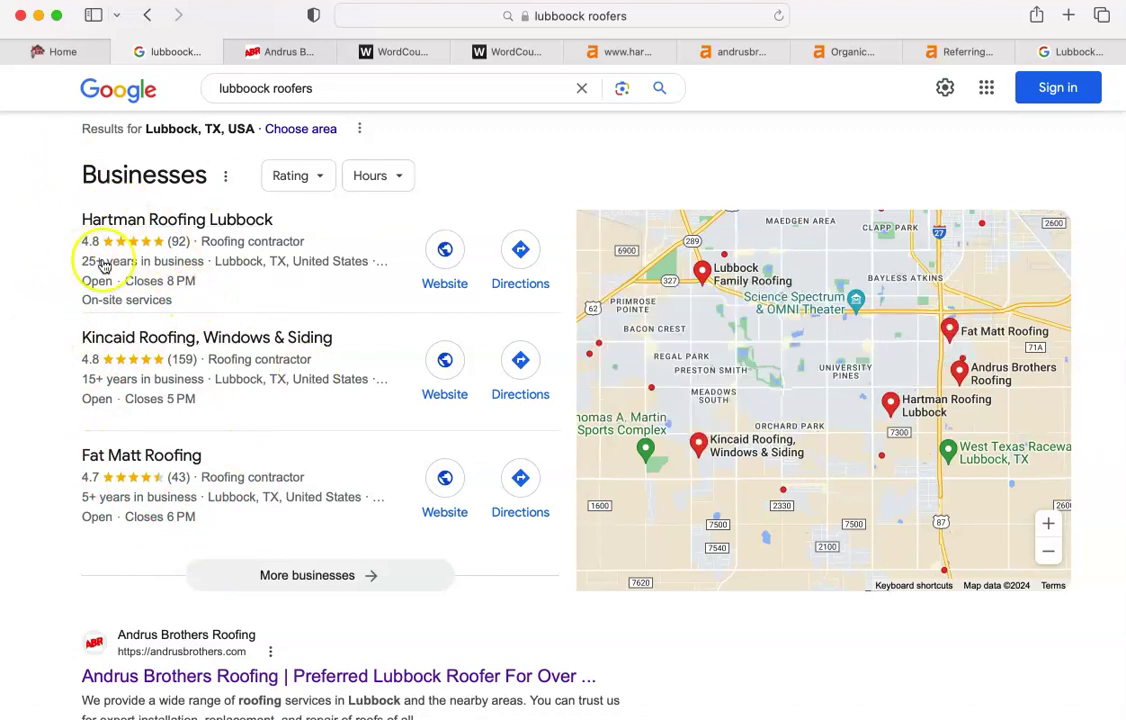
mouse_move(113, 300)
- Look at the expanded list of Lubbock roofing businesses and its sorting options, and go back to the search results
scroll(113, 310, down, 2)
scroll(113, 323, down, 4)
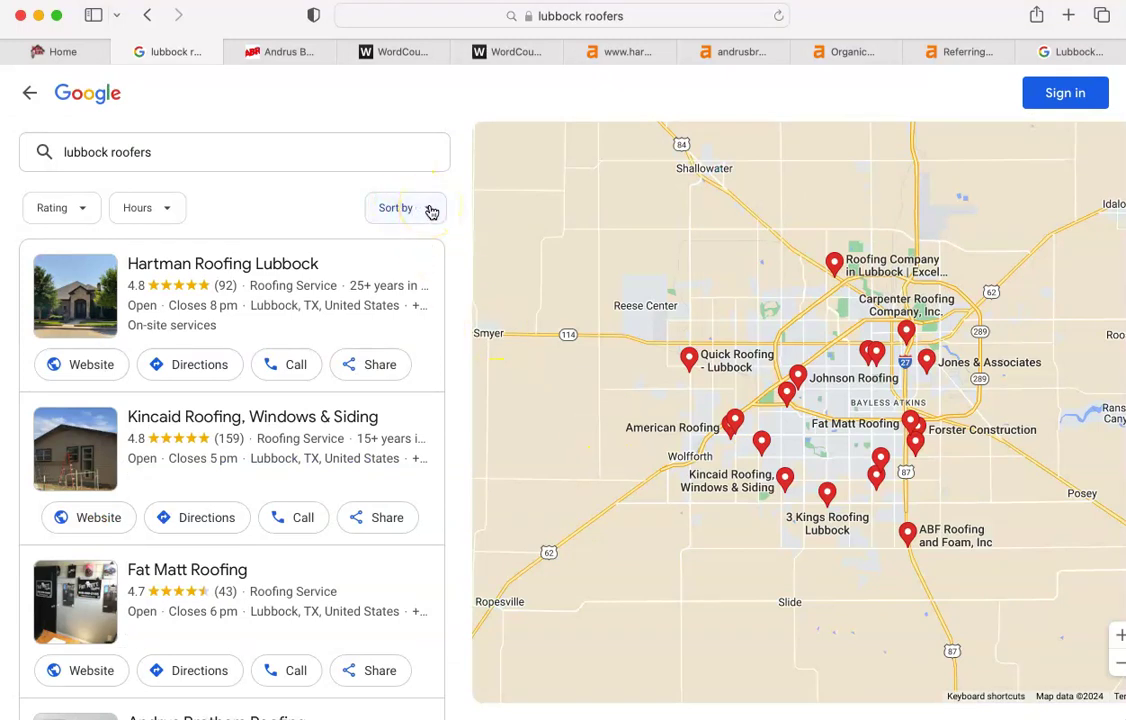
click(431, 209)
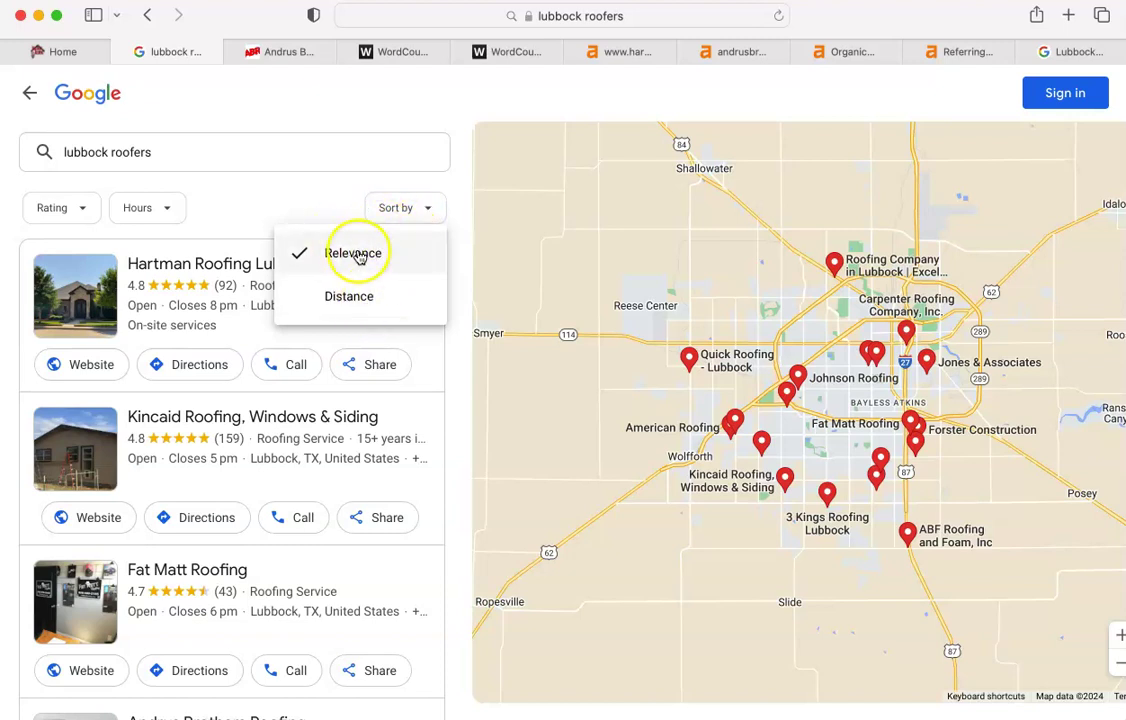
click(262, 104)
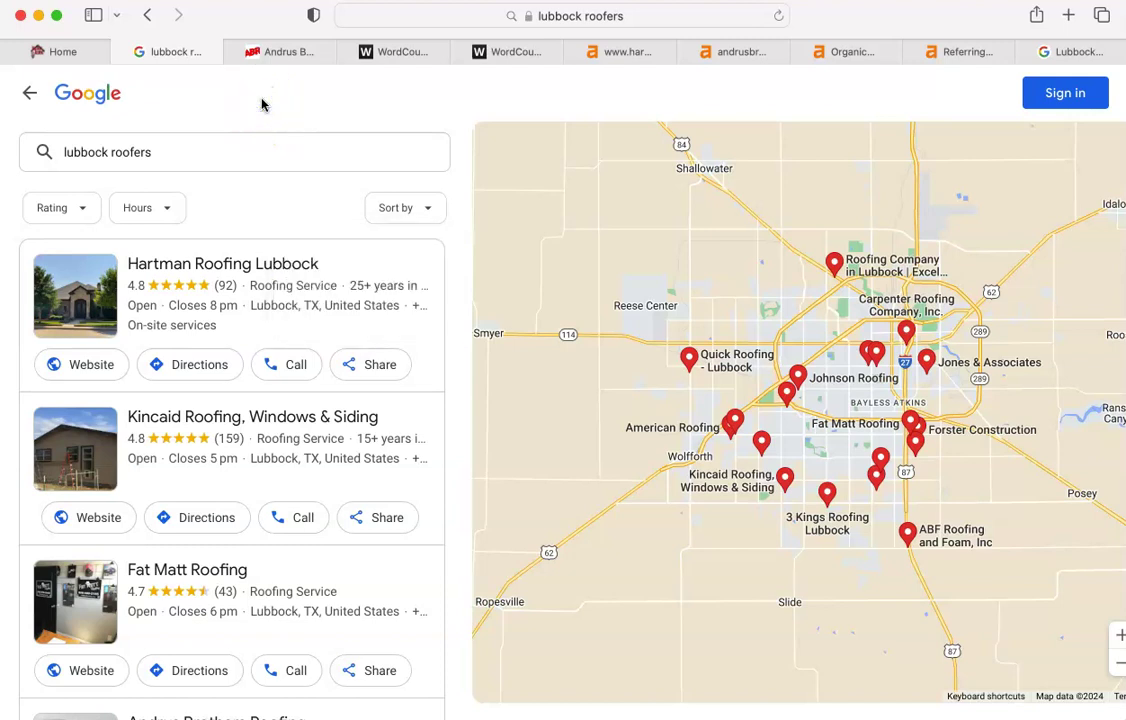
click(32, 94)
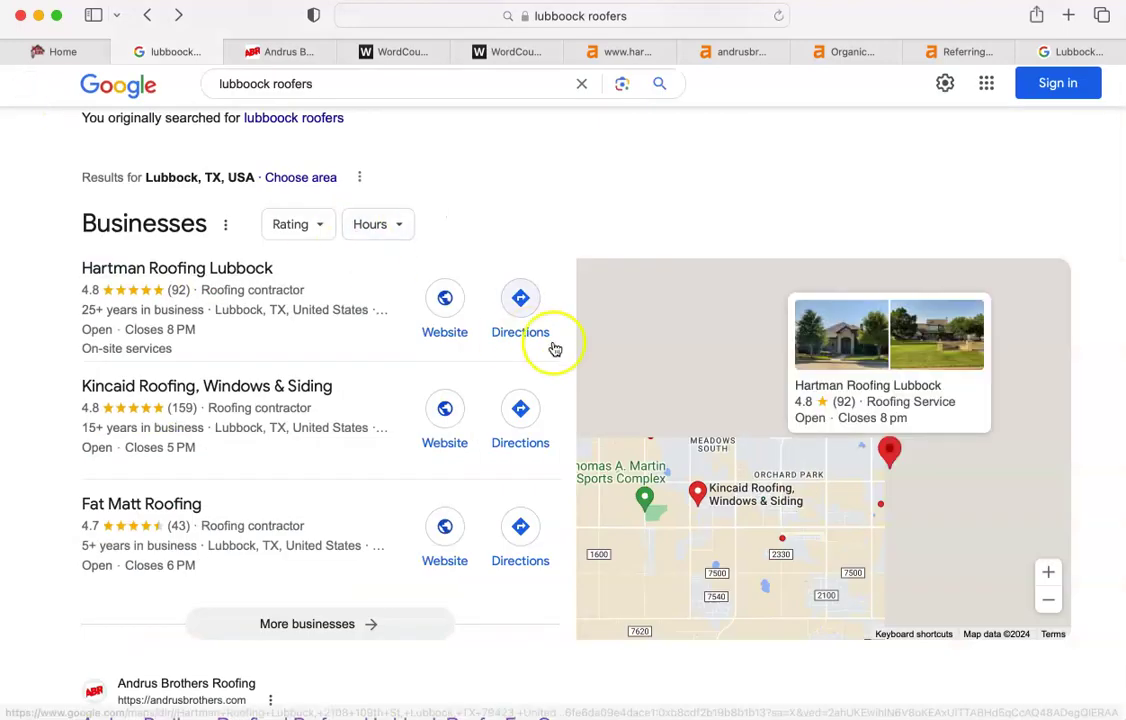
- Compare the Hartman site's Ahrefs overview metrics with its placement among the Google business listings
click(628, 52)
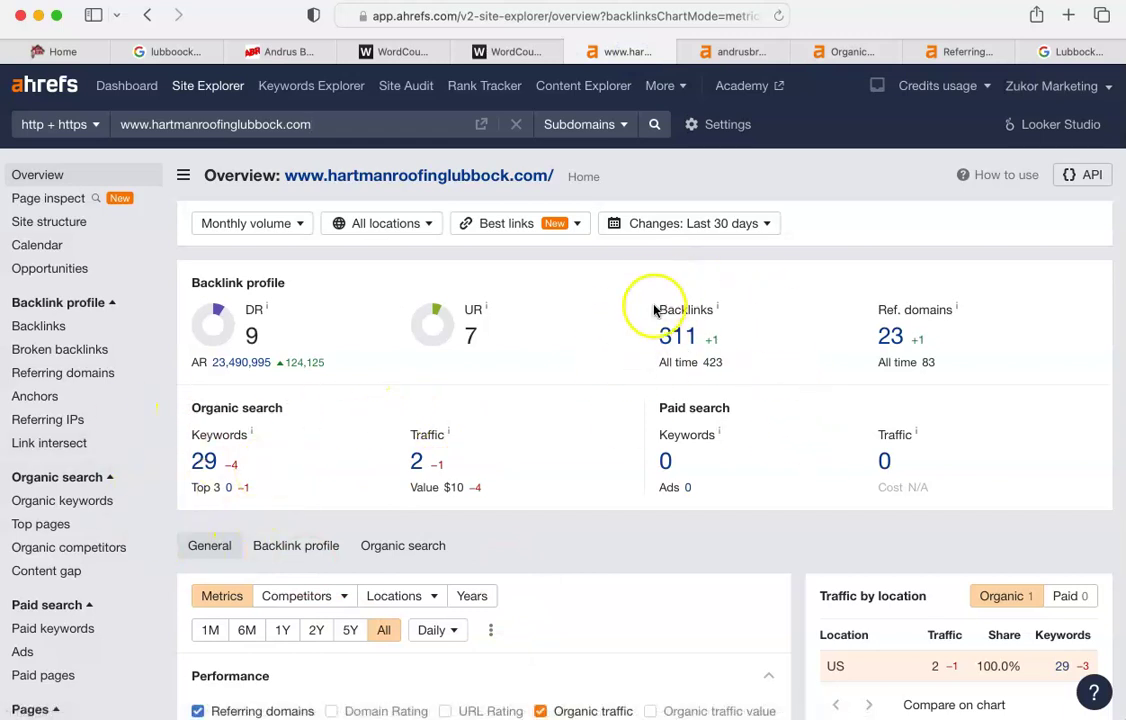
click(165, 55)
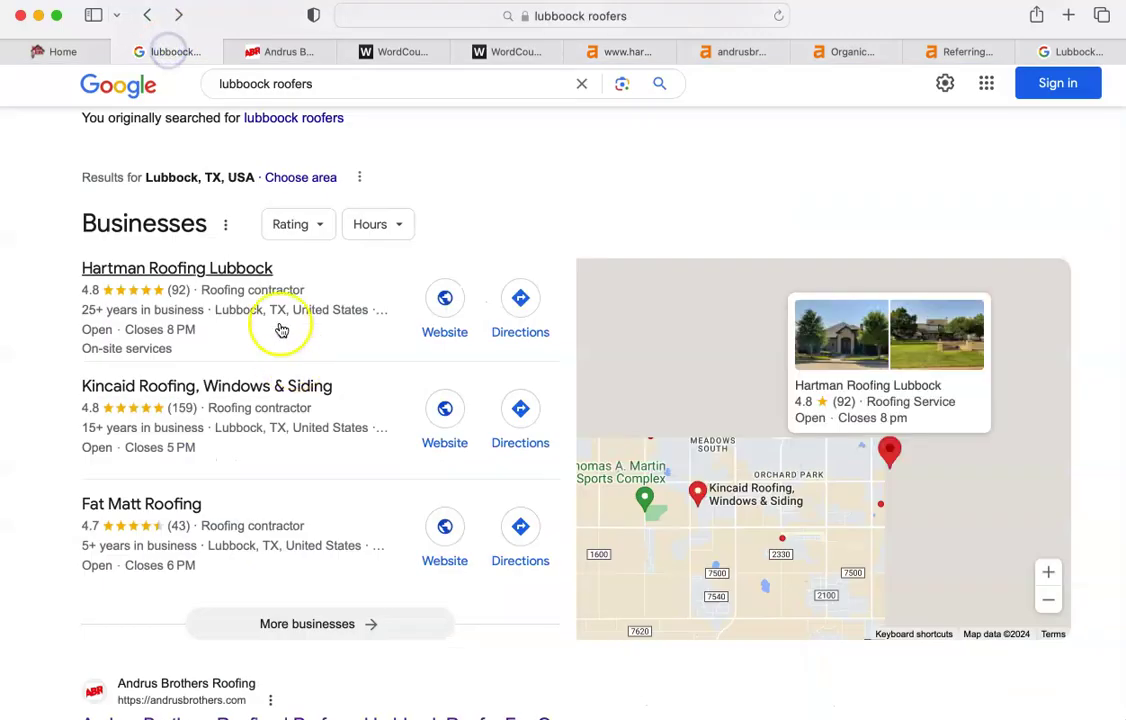
scroll(205, 418, down, 5)
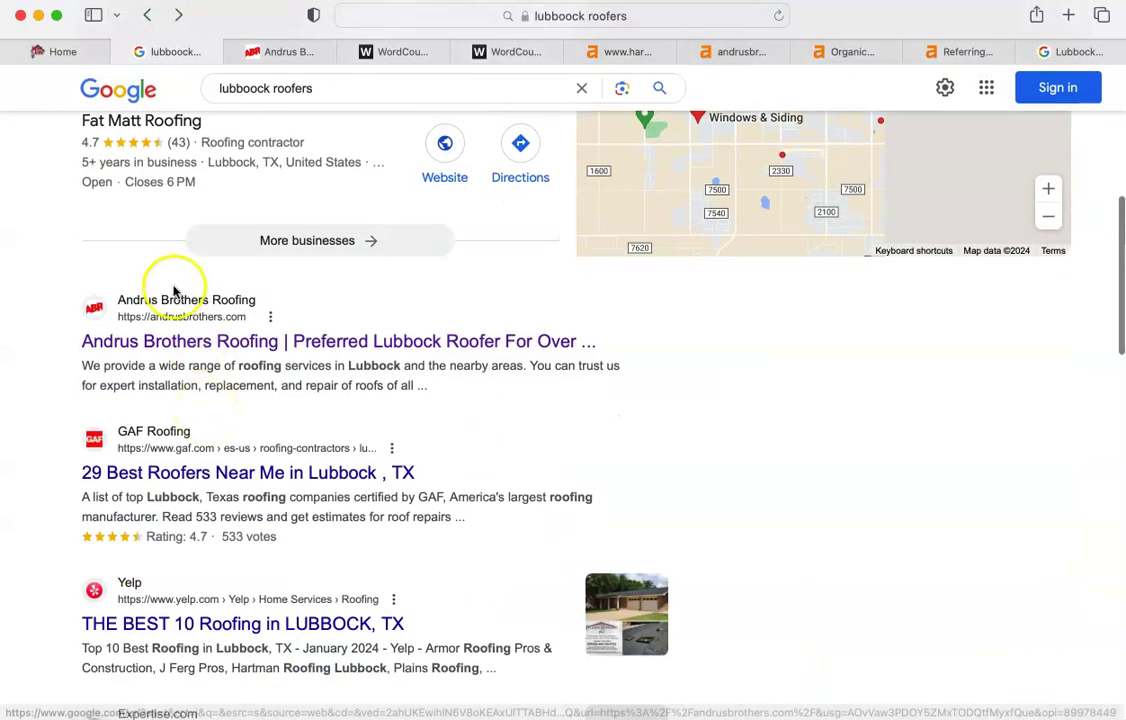
scroll(231, 322, up, 3)
scroll(231, 322, up, 3)
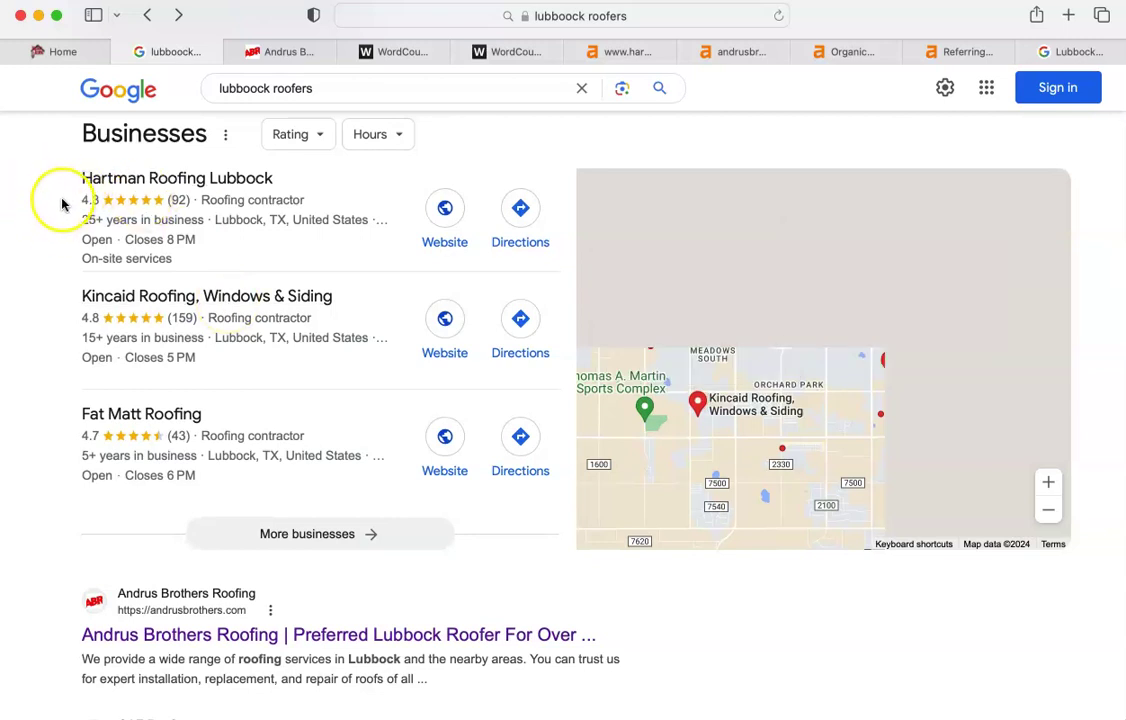
- Examine the organic results below the business listings for roofing companies and directories, as far as the This Old House entry
scroll(60, 324, down, 5)
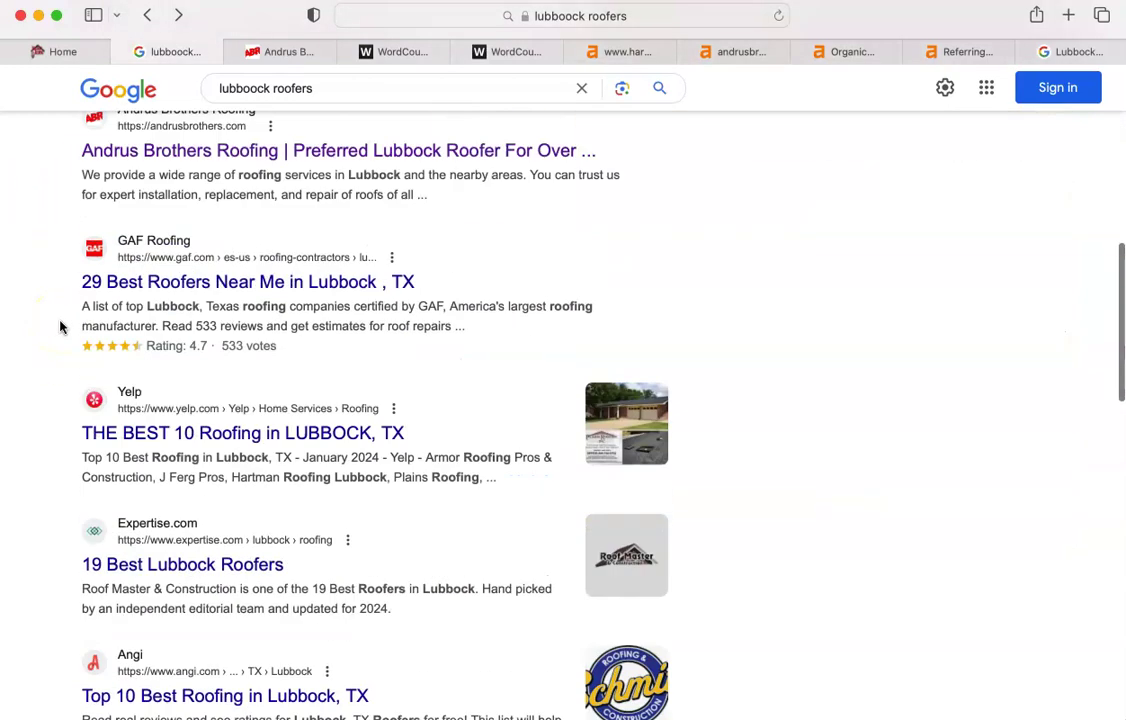
scroll(60, 327, down, 8)
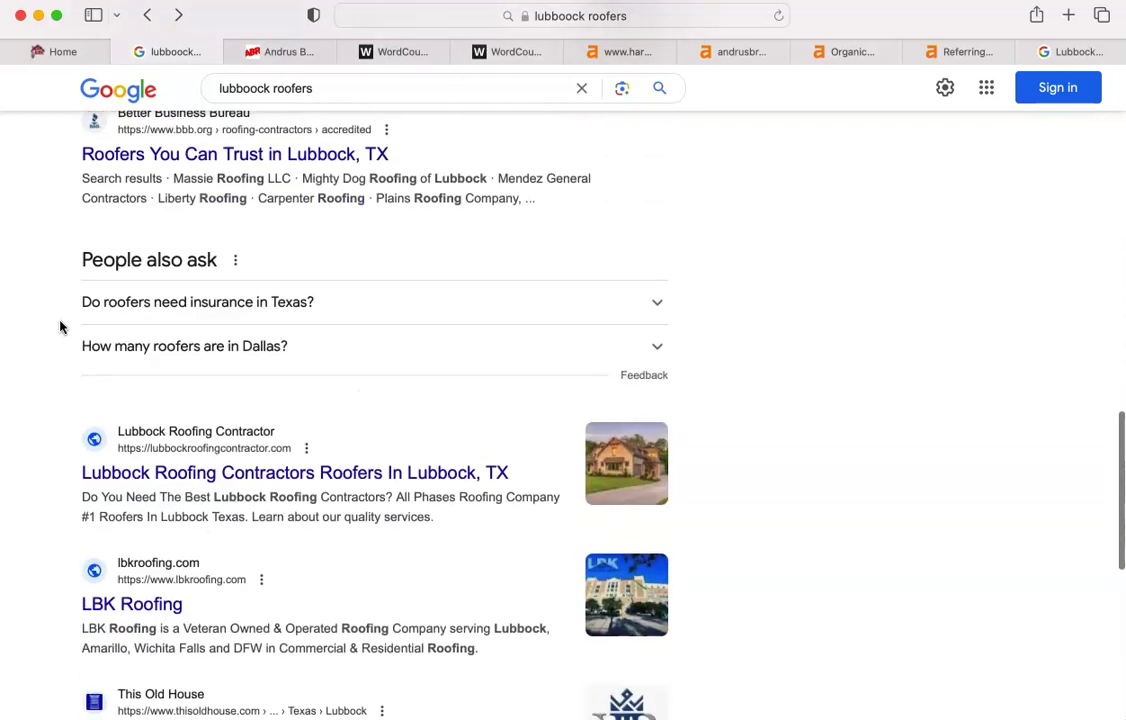
scroll(60, 327, down, 3)
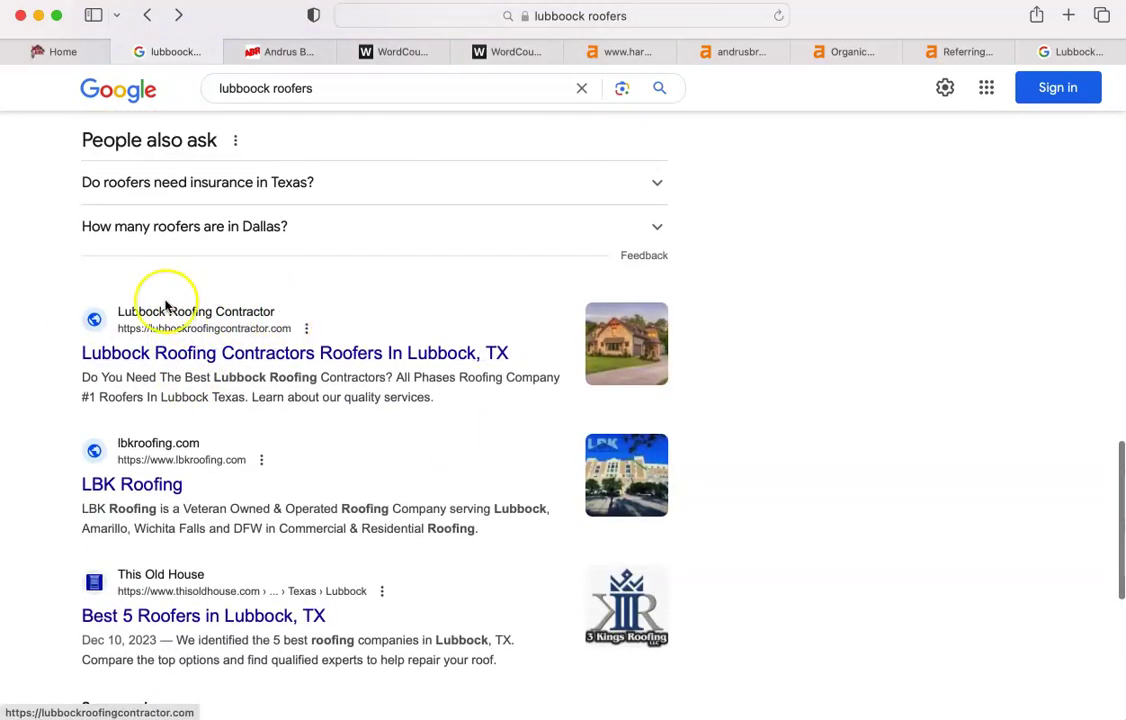
scroll(170, 300, up, 10)
scroll(167, 307, down, 3)
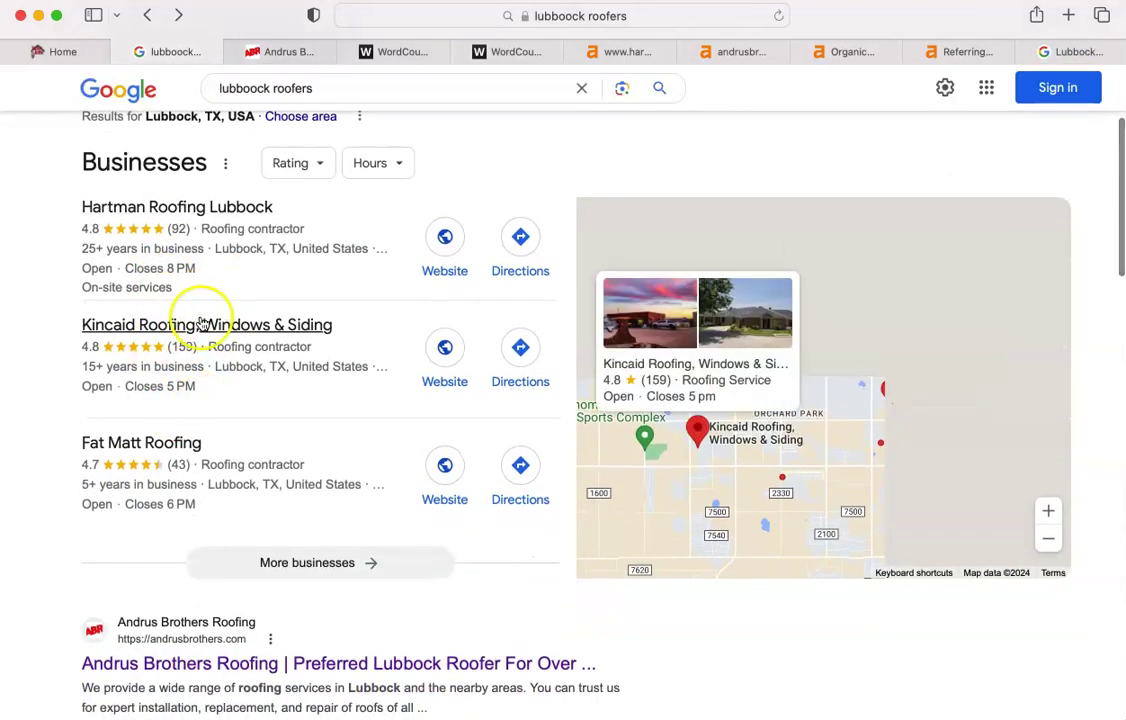
scroll(434, 530, down, 2)
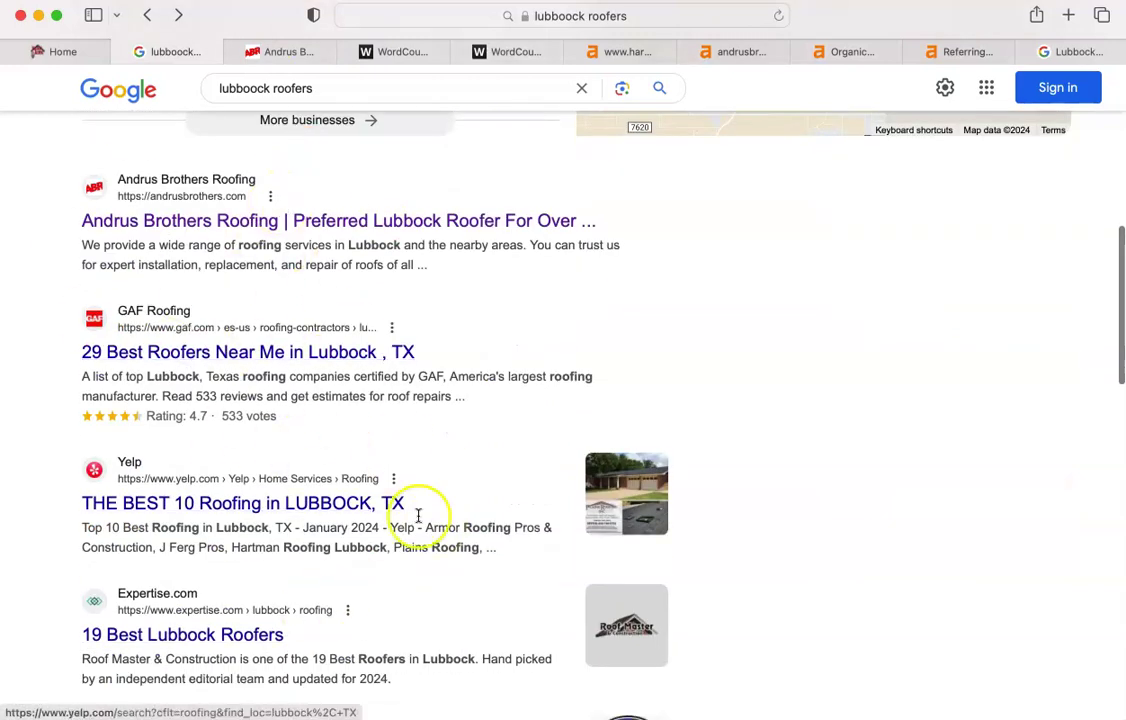
scroll(323, 428, down, 10)
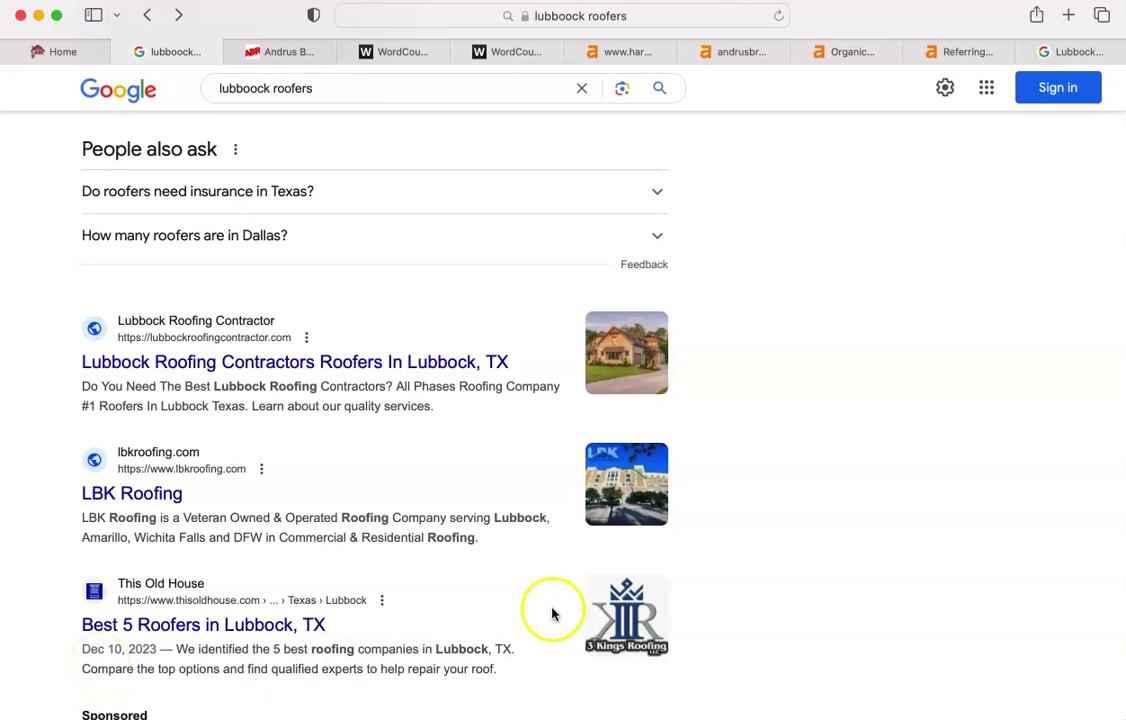
scroll(773, 372, up, 15)
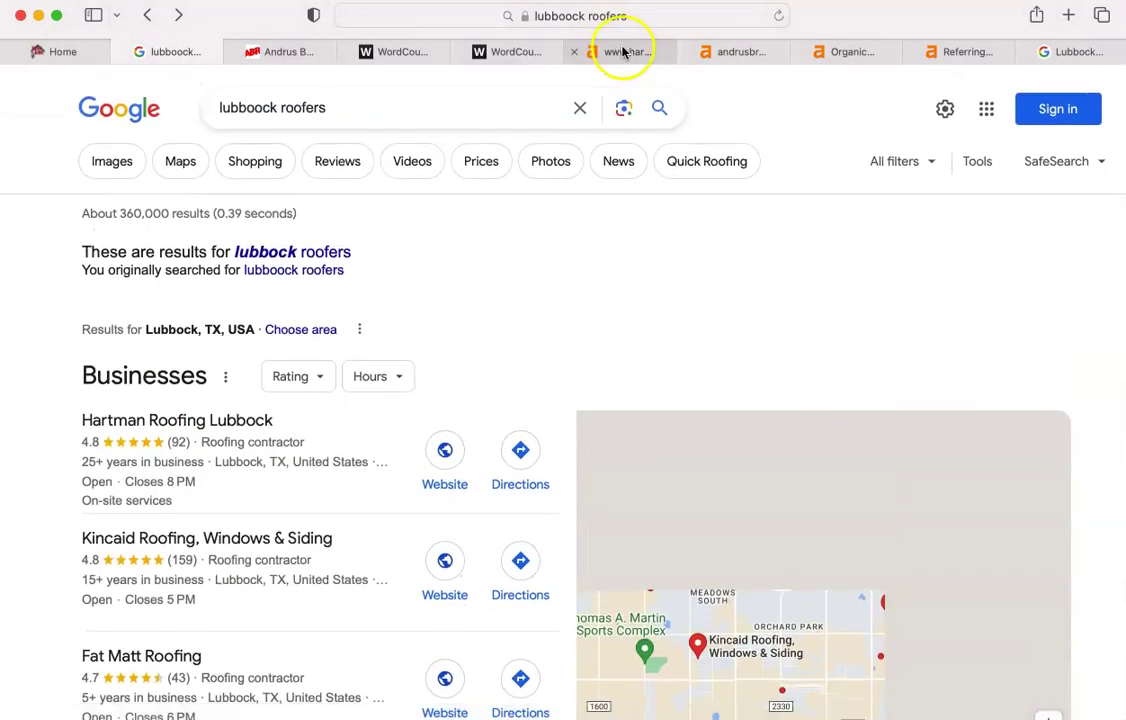
- Revisit the Hartman site's Ahrefs overview and the first organic results for Lubbock roofers
click(624, 52)
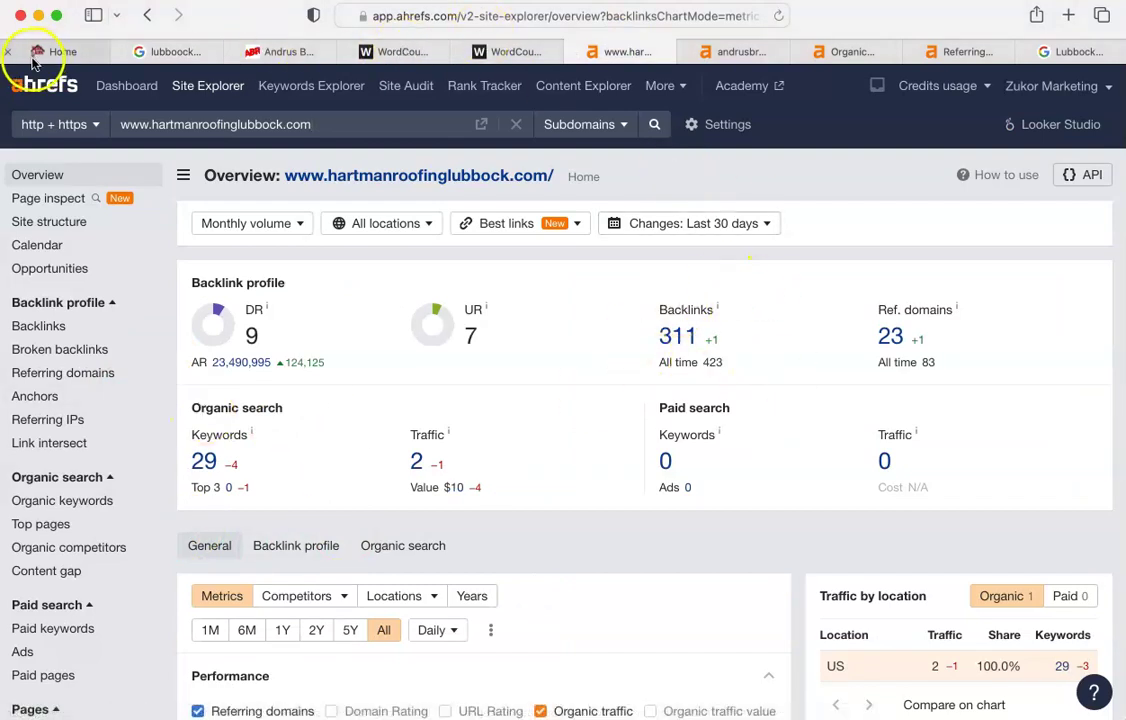
click(157, 50)
scroll(160, 530, down, 10)
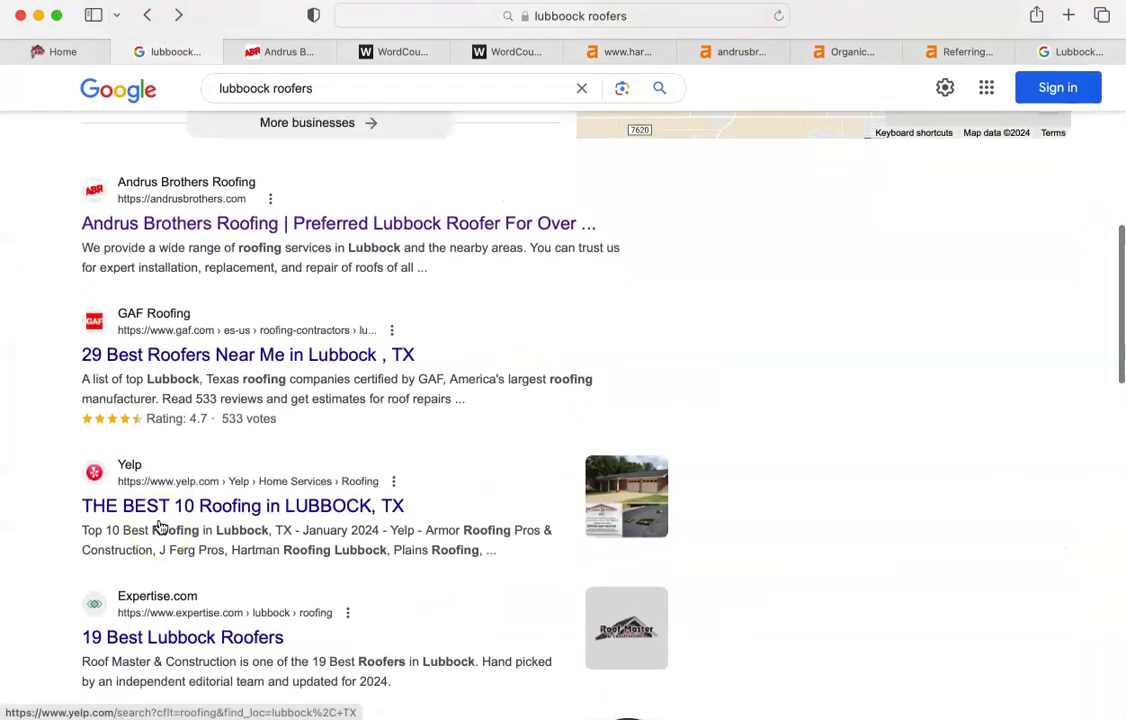
scroll(173, 280, up, 10)
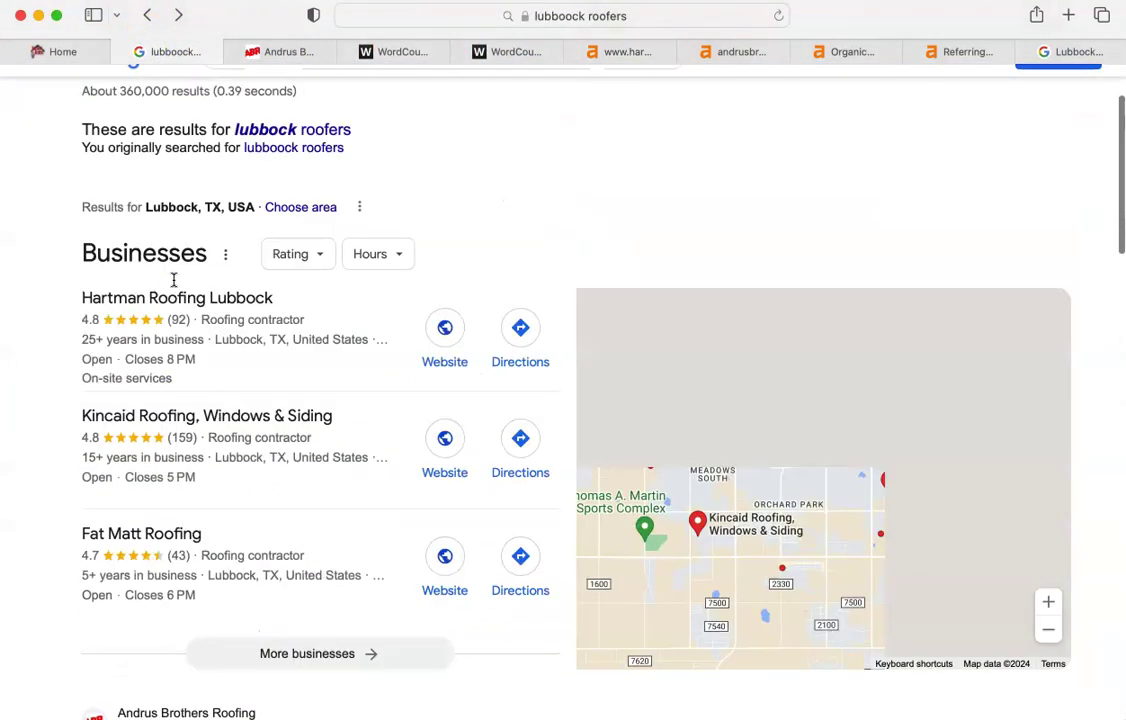
- Copy all the text of the Hartman Roofing homepage into the empty WordCounter editor
click(56, 54)
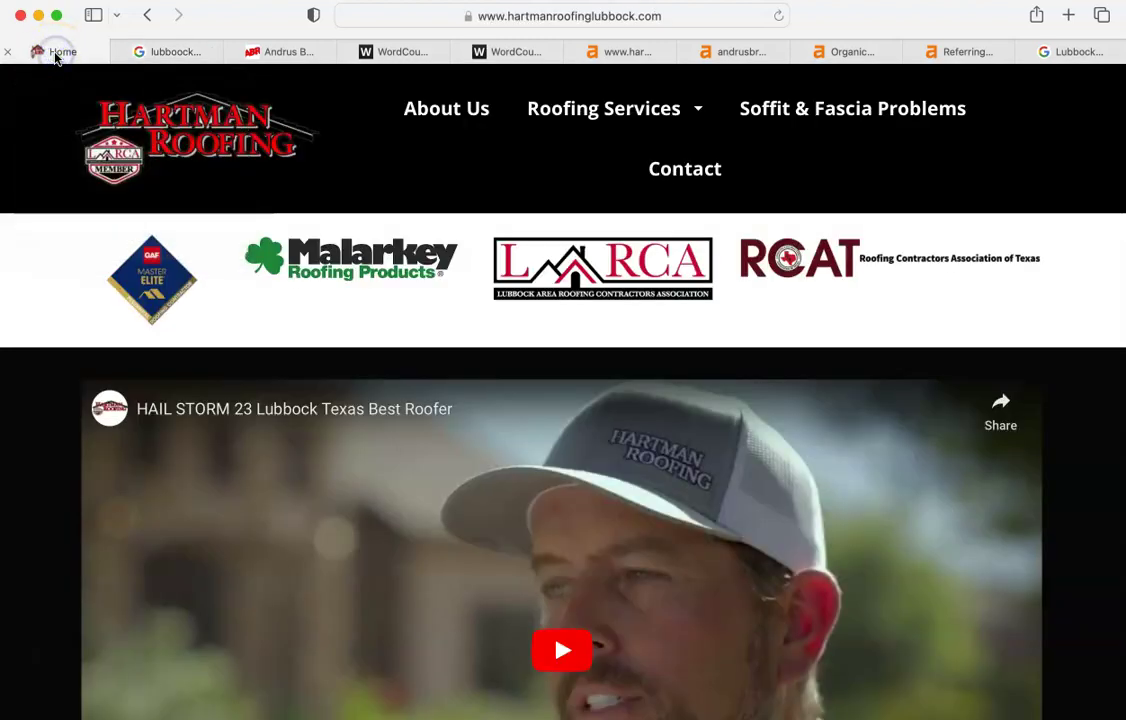
key(super+a)
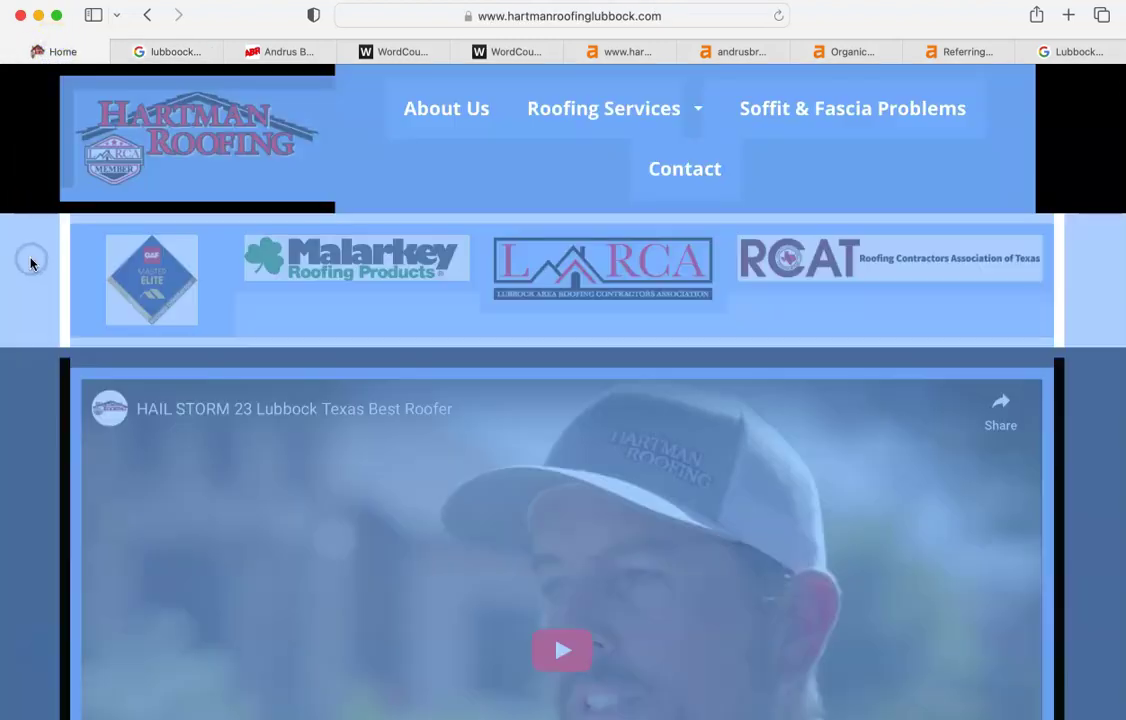
click(398, 51)
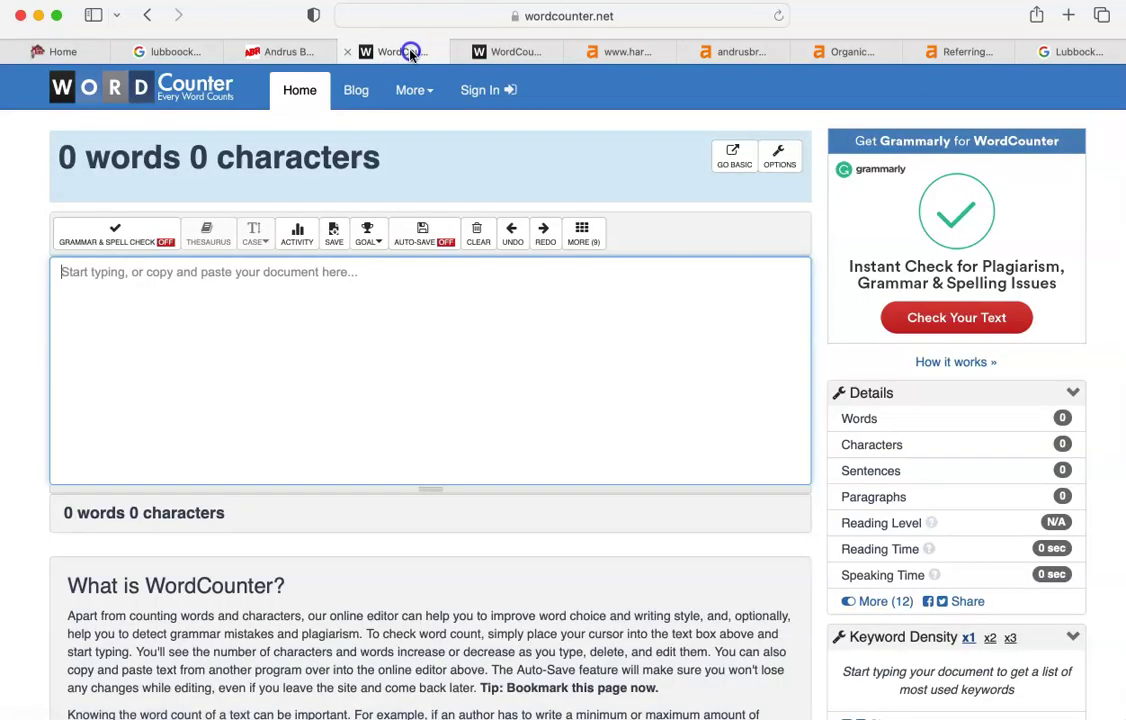
click(315, 392)
key(super+v)
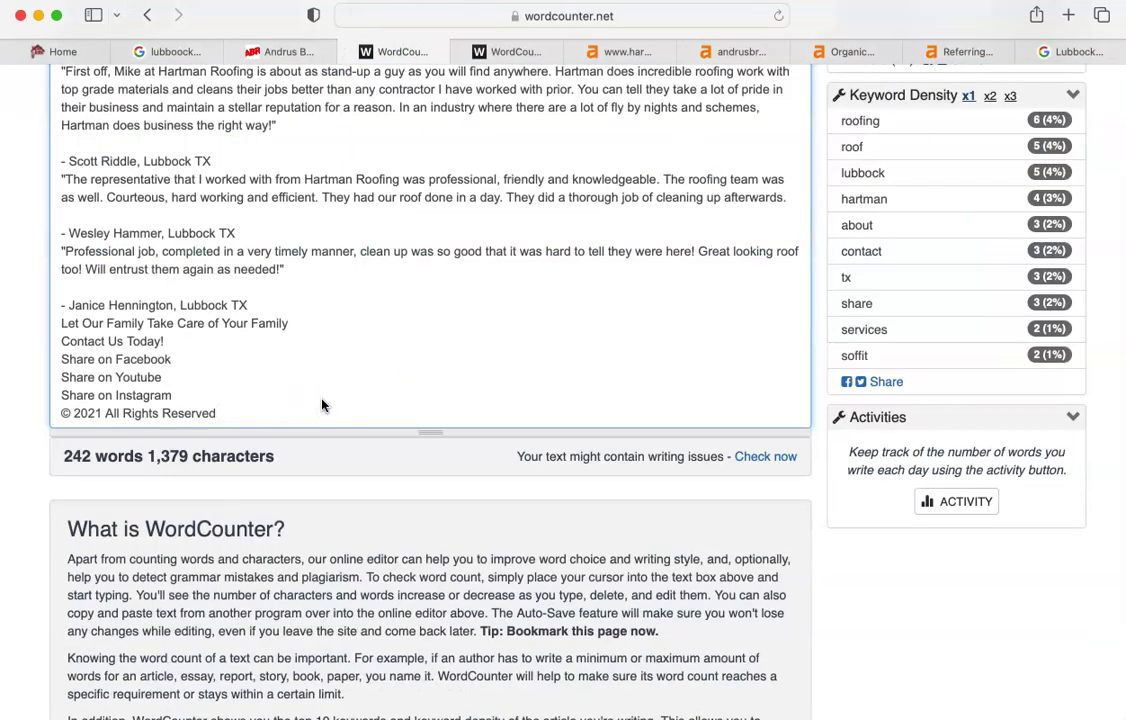
- Copy all the text of the Andrus Brothers homepage into the second WordCounter editor
click(275, 51)
key(super+a)
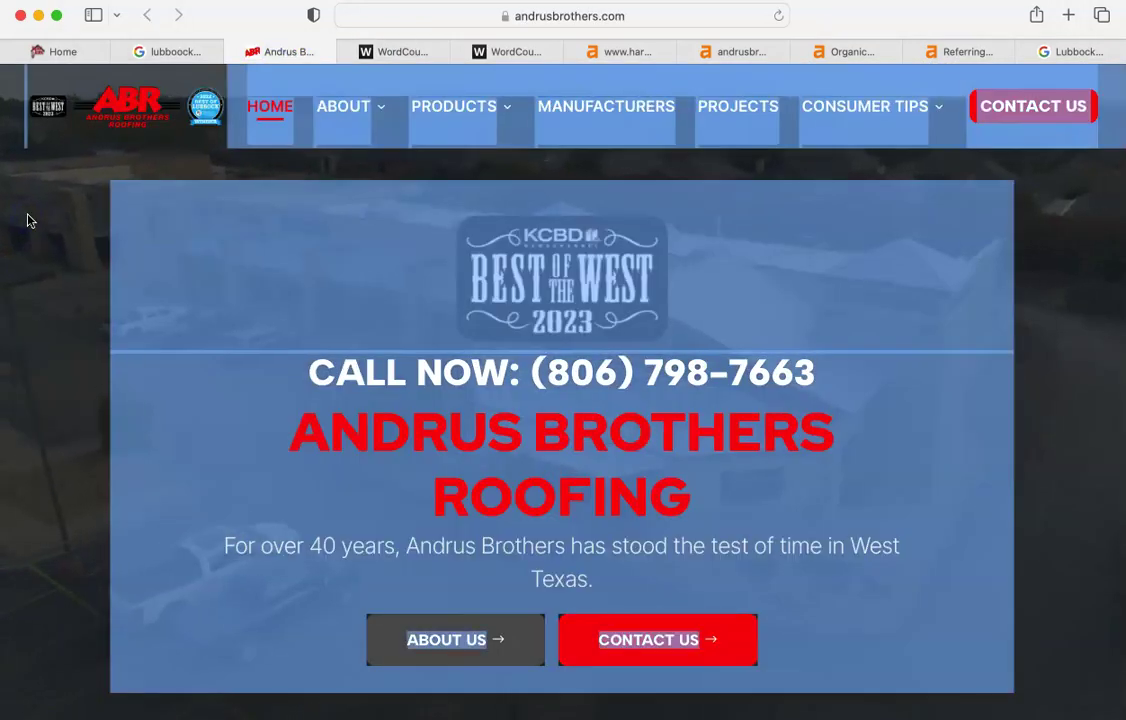
click(495, 51)
click(339, 319)
key(super+v)
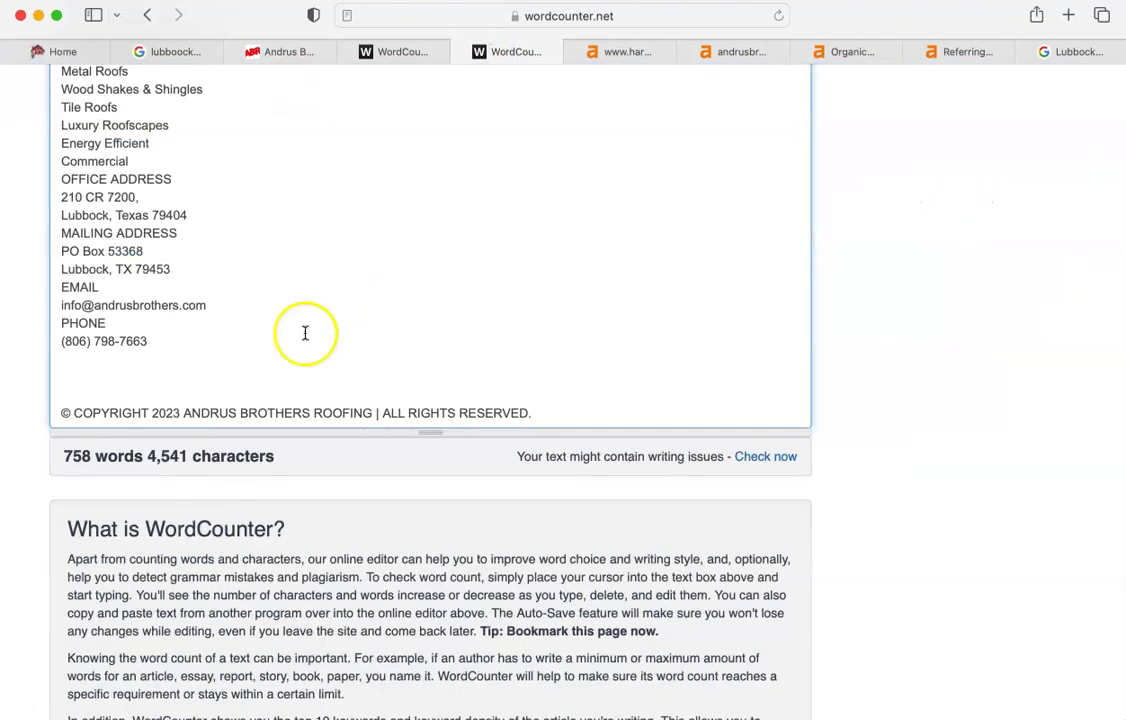
- Compare the word counts of the Hartman Roofing and Andrus Brothers homepages in the two WordCounter pages
click(411, 58)
scroll(460, 212, up, 10)
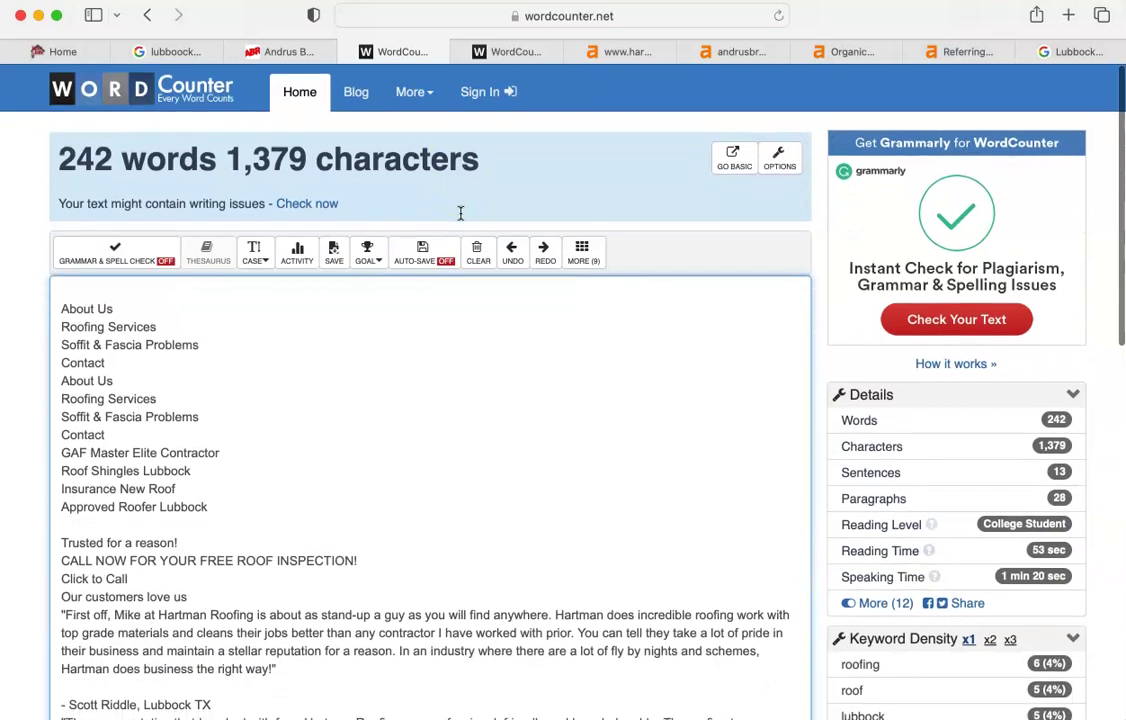
click(495, 52)
scroll(175, 444, up, 10)
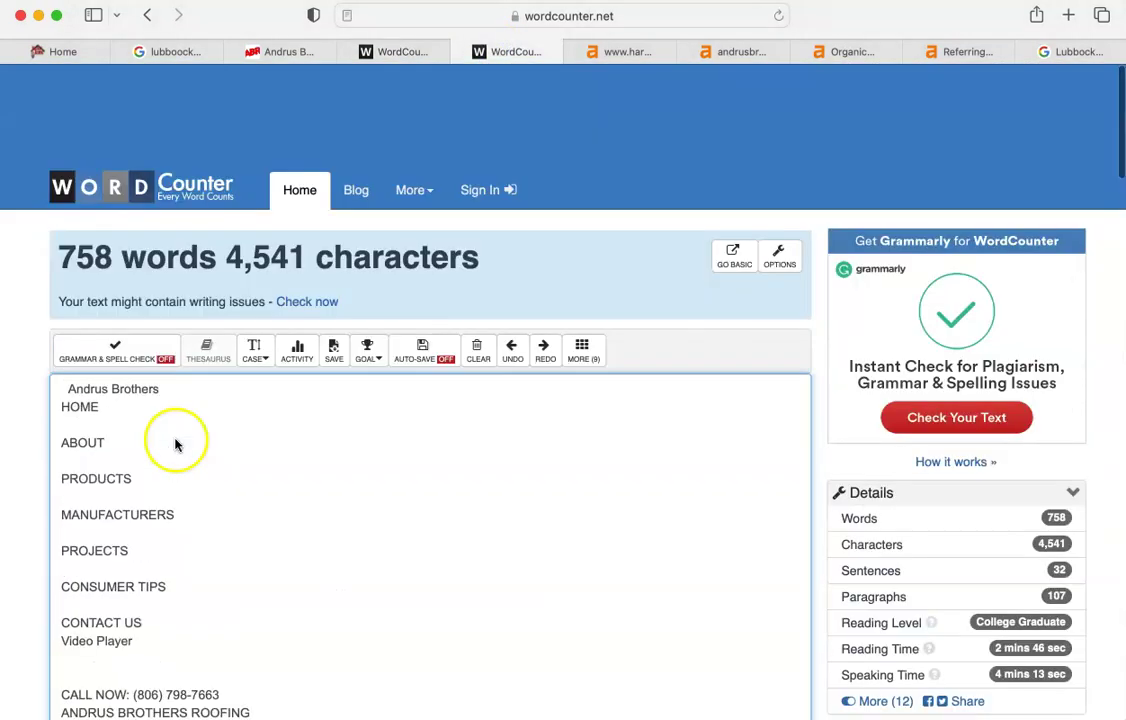
click(400, 50)
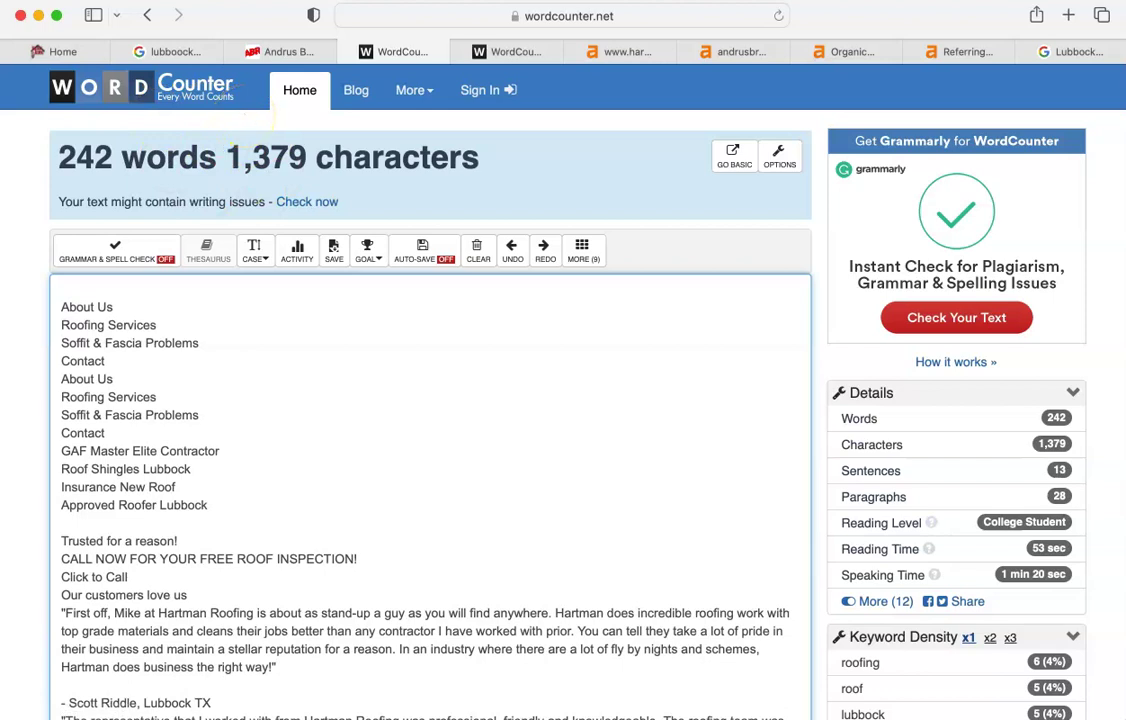
click(515, 54)
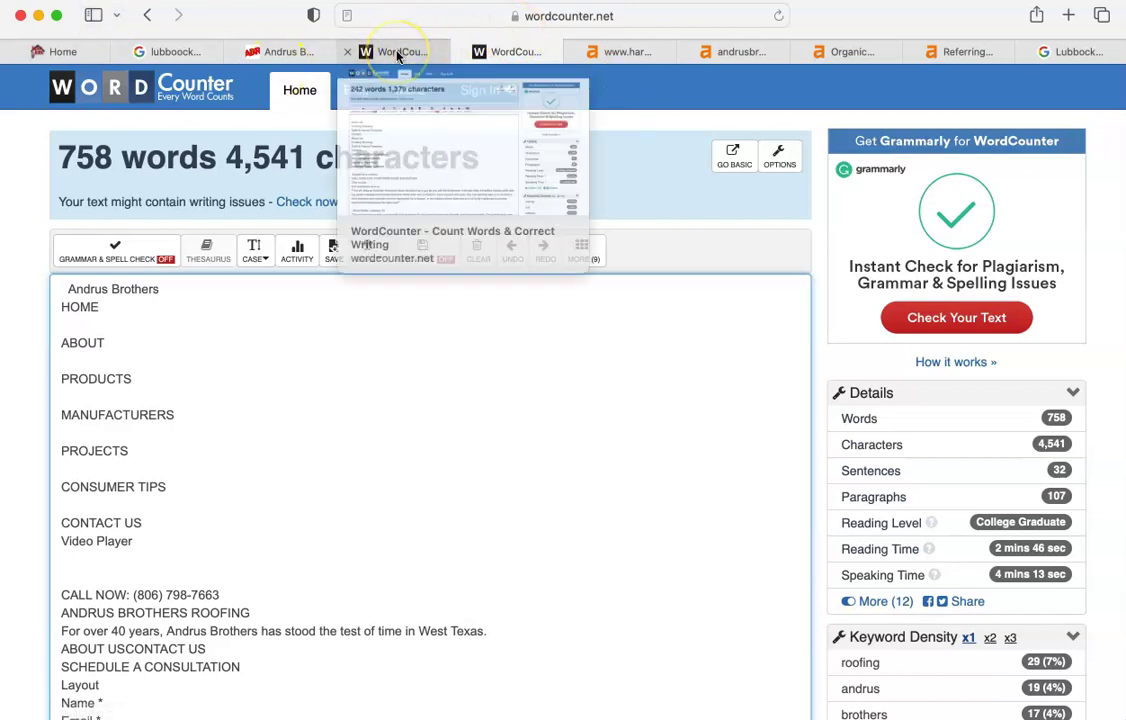
- Compare the Ahrefs overviews of the Hartman and Andrus Brothers sites, and examine the Andrus Brothers organic keywords with their volumes and positions
click(645, 54)
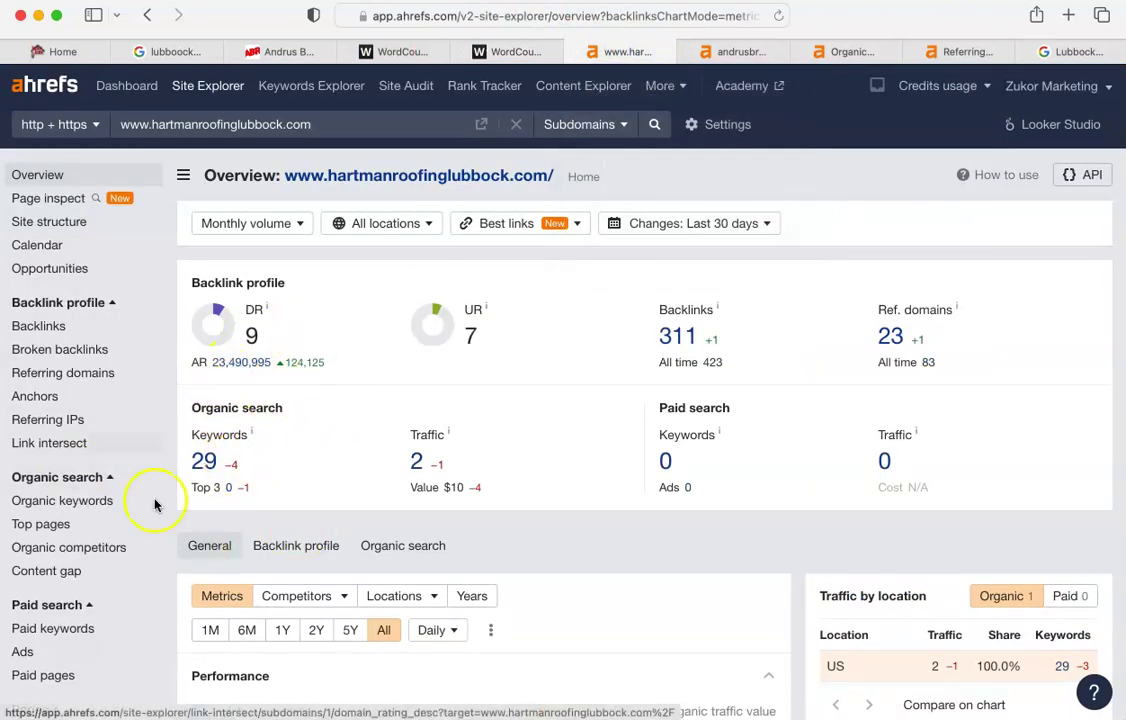
click(726, 55)
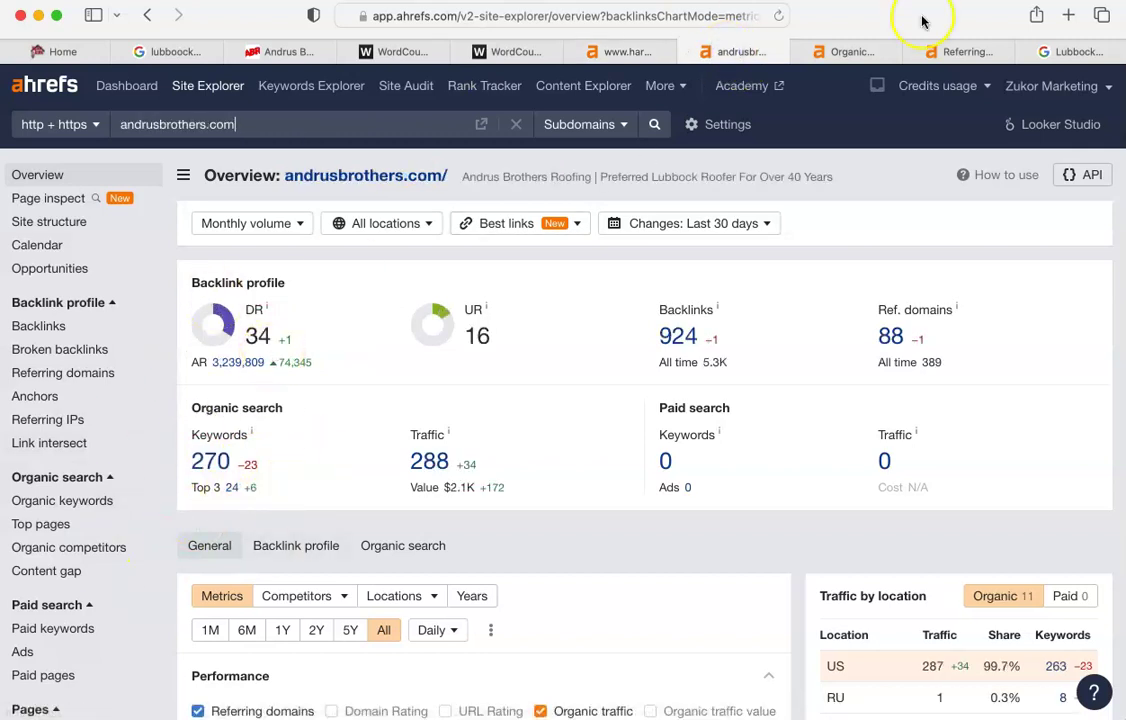
click(870, 55)
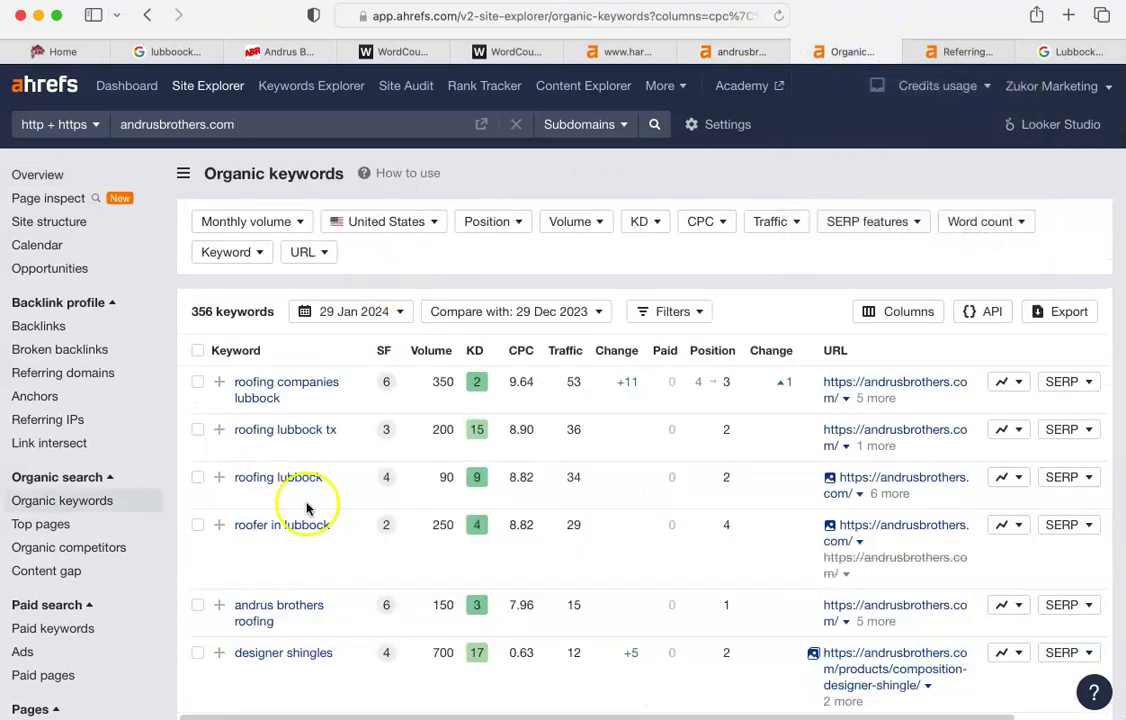
scroll(290, 410, down, 2)
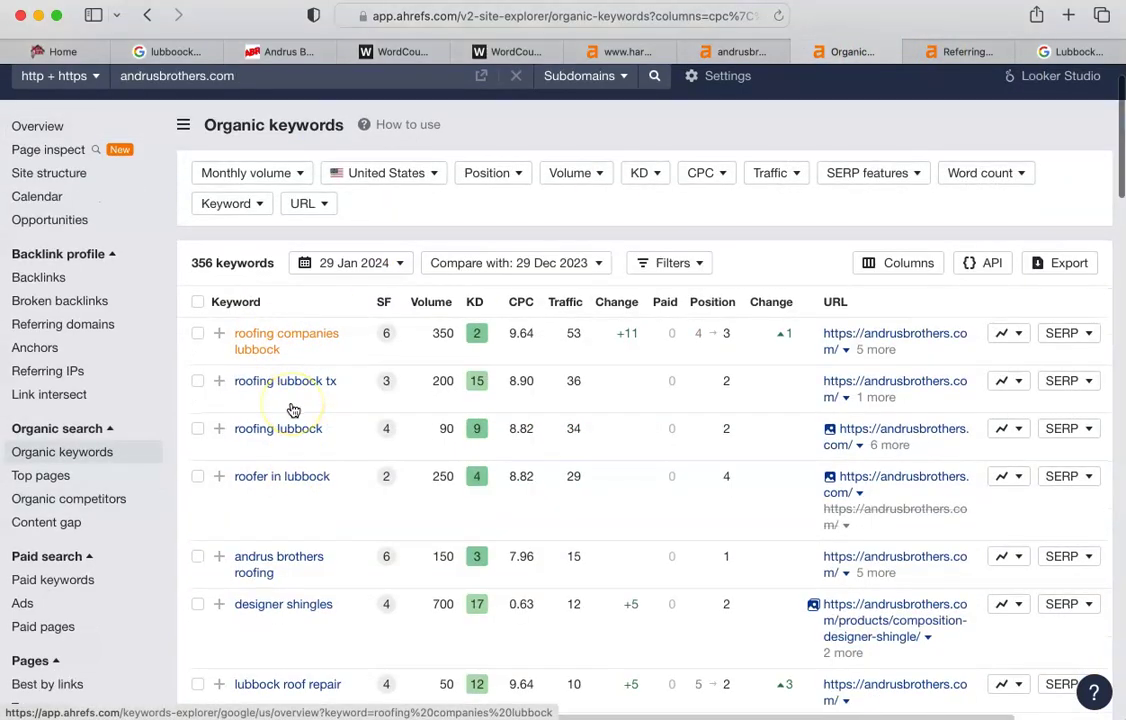
scroll(293, 410, down, 3)
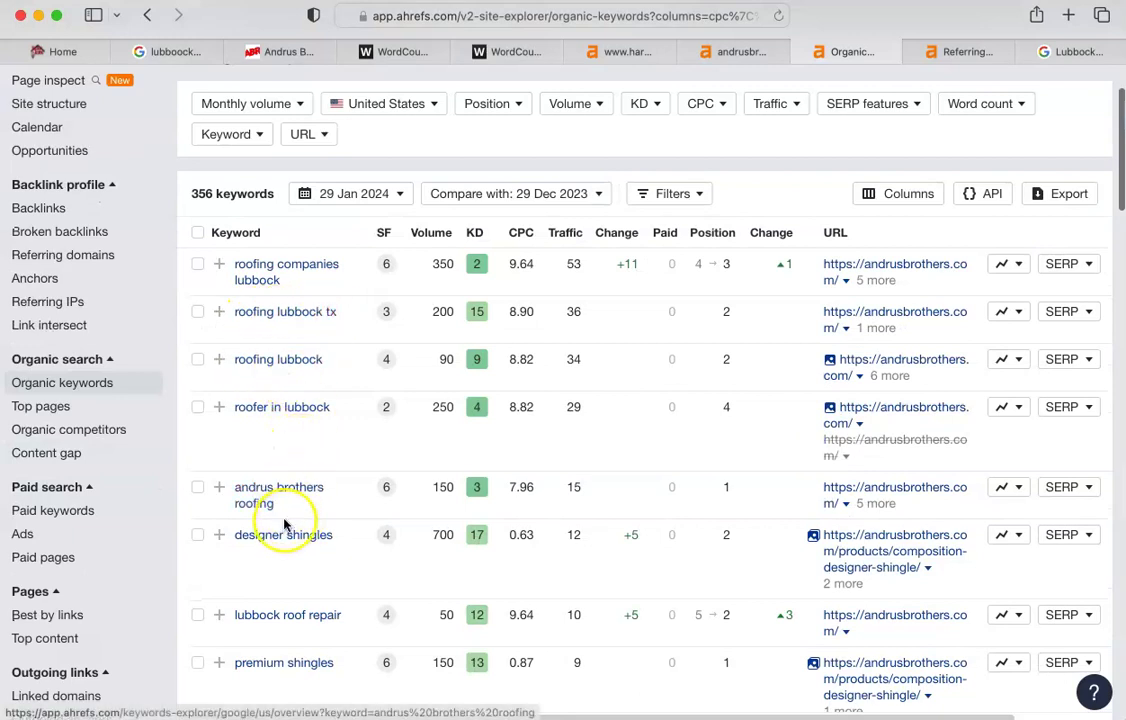
scroll(284, 515, down, 12)
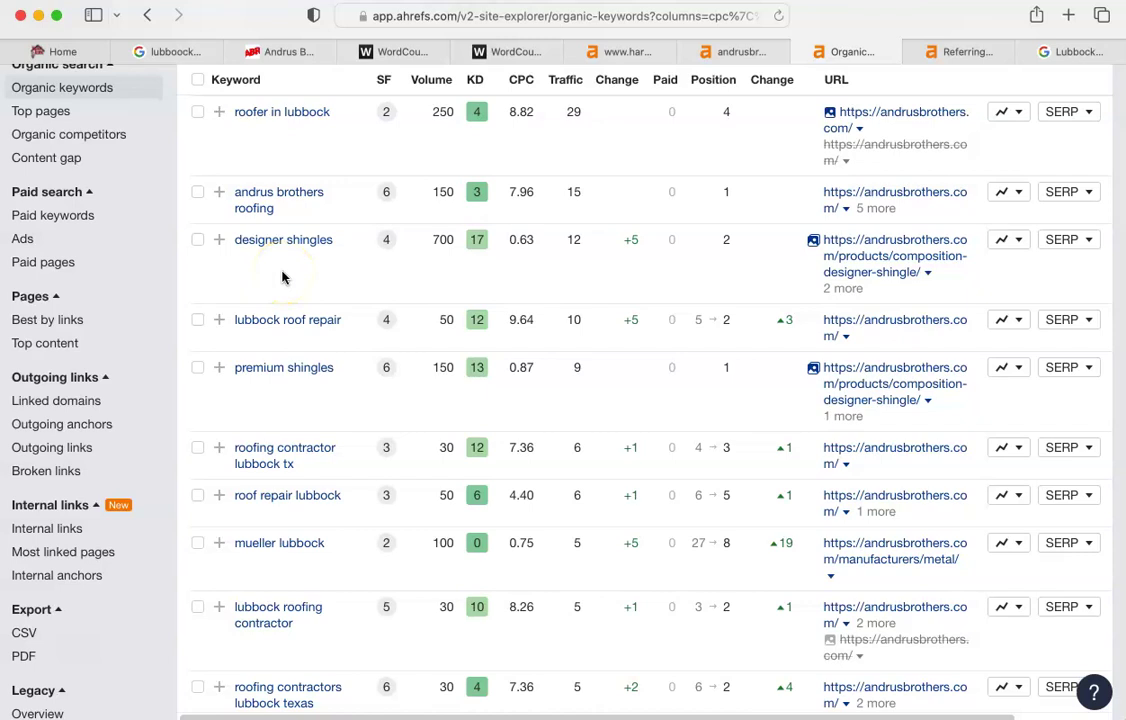
scroll(282, 277, down, 7)
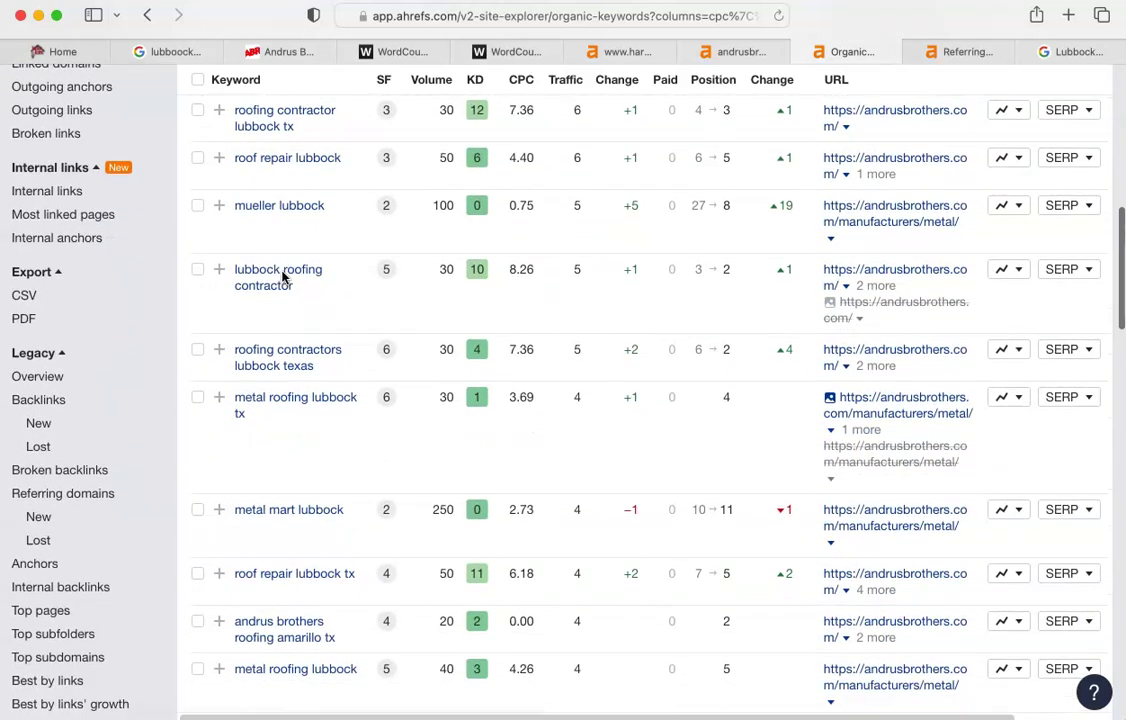
scroll(282, 277, down, 3)
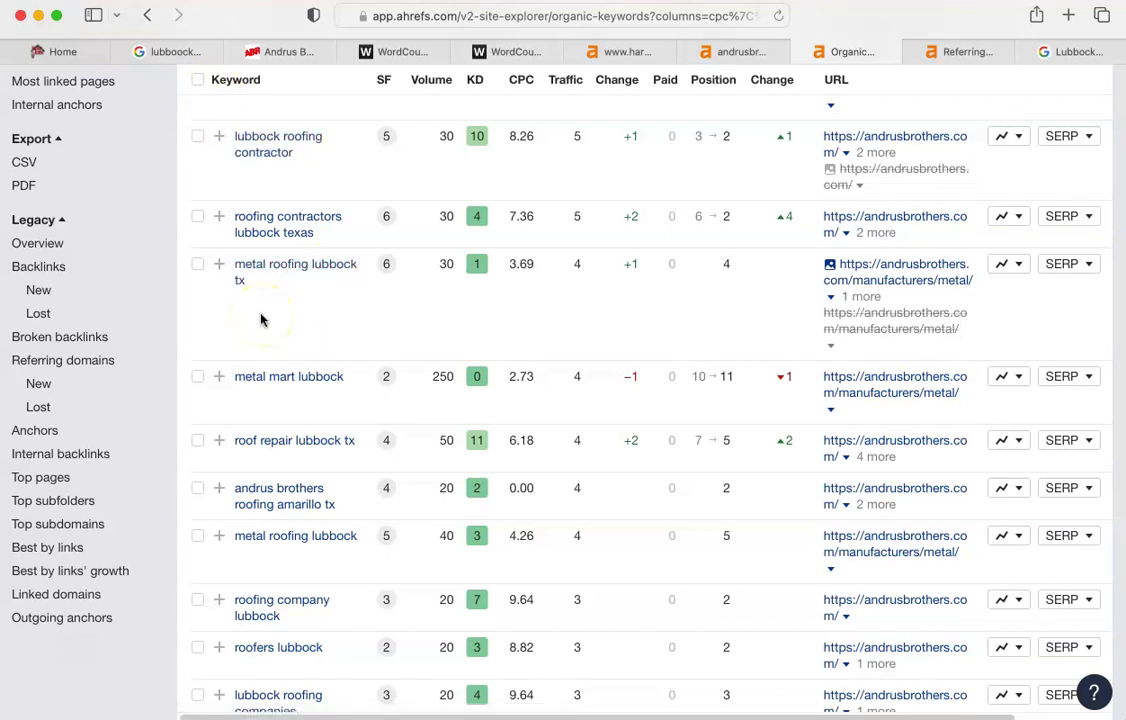
- Review the Andrus Brothers organic keywords again from the top entry down to the Lubbock contractor and metal roofing terms
scroll(245, 615, up, 10)
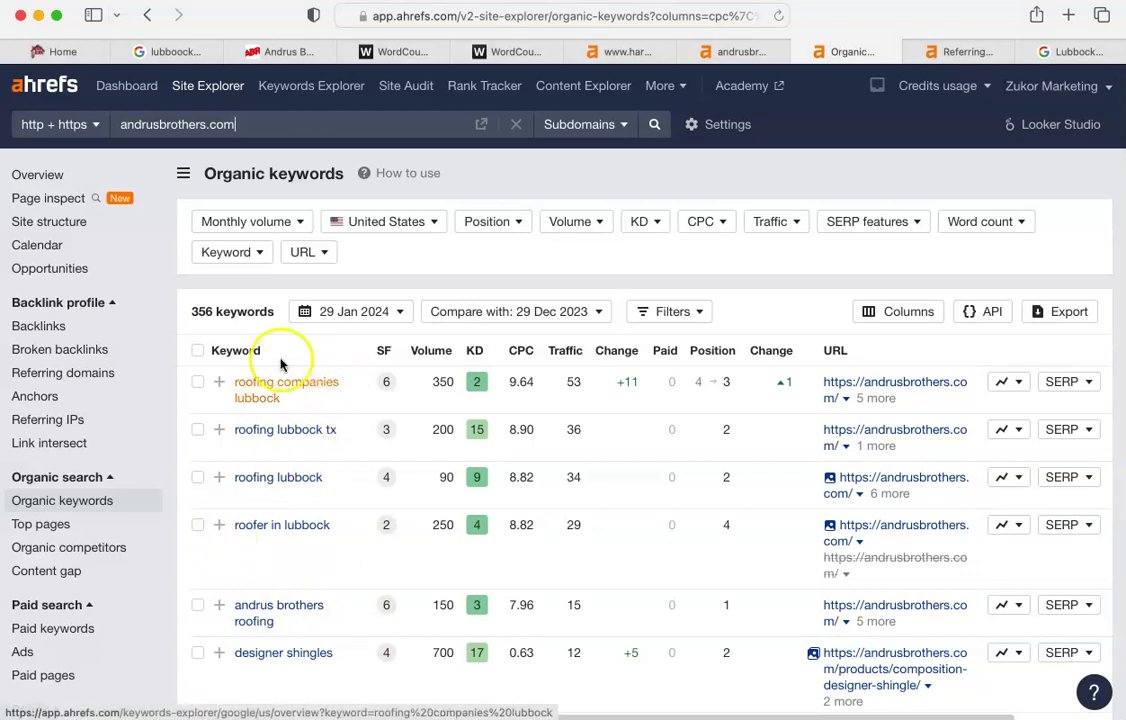
scroll(279, 488, down, 5)
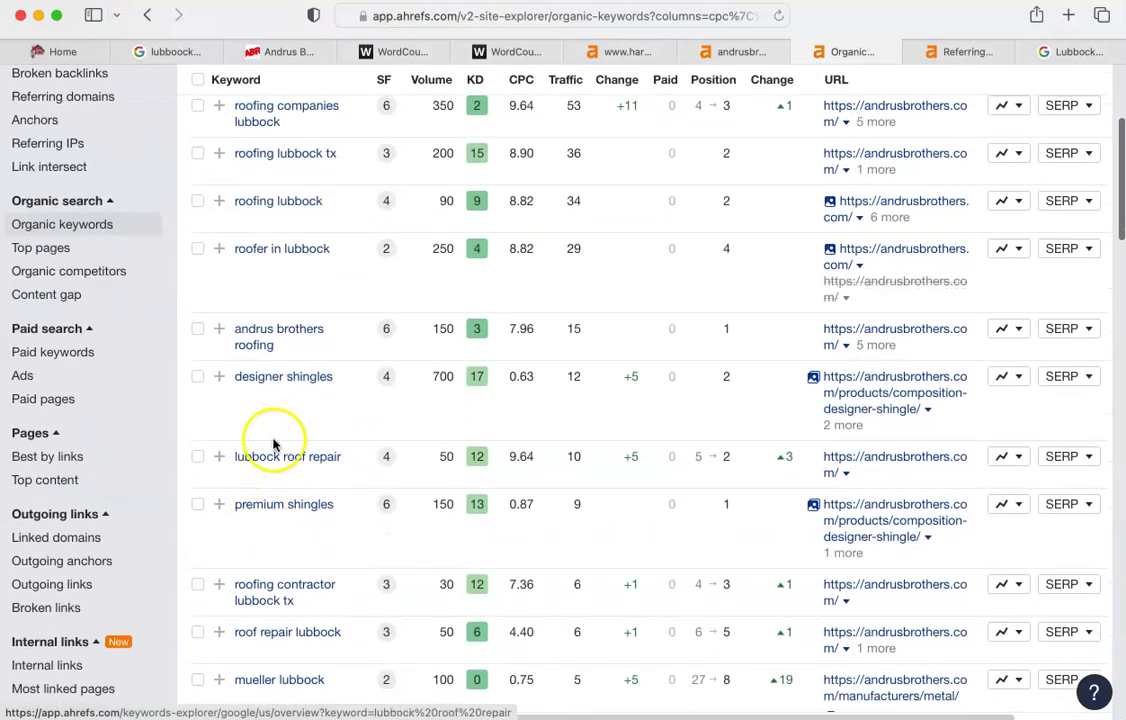
scroll(295, 445, down, 7)
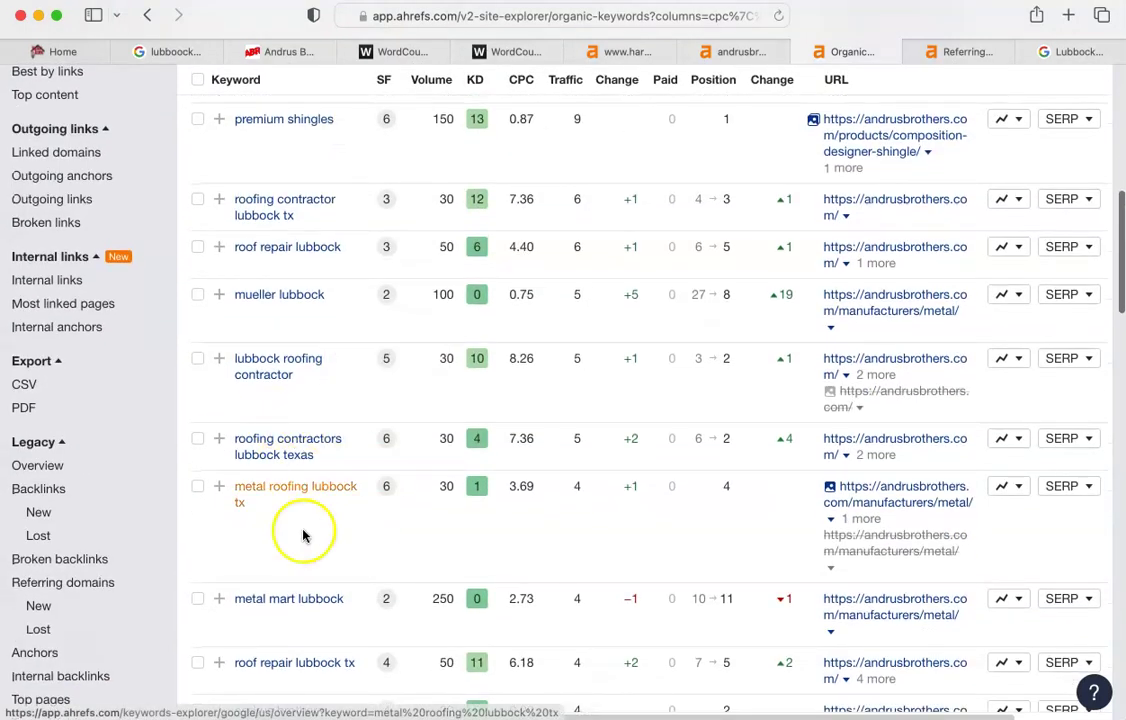
scroll(266, 437, down, 1)
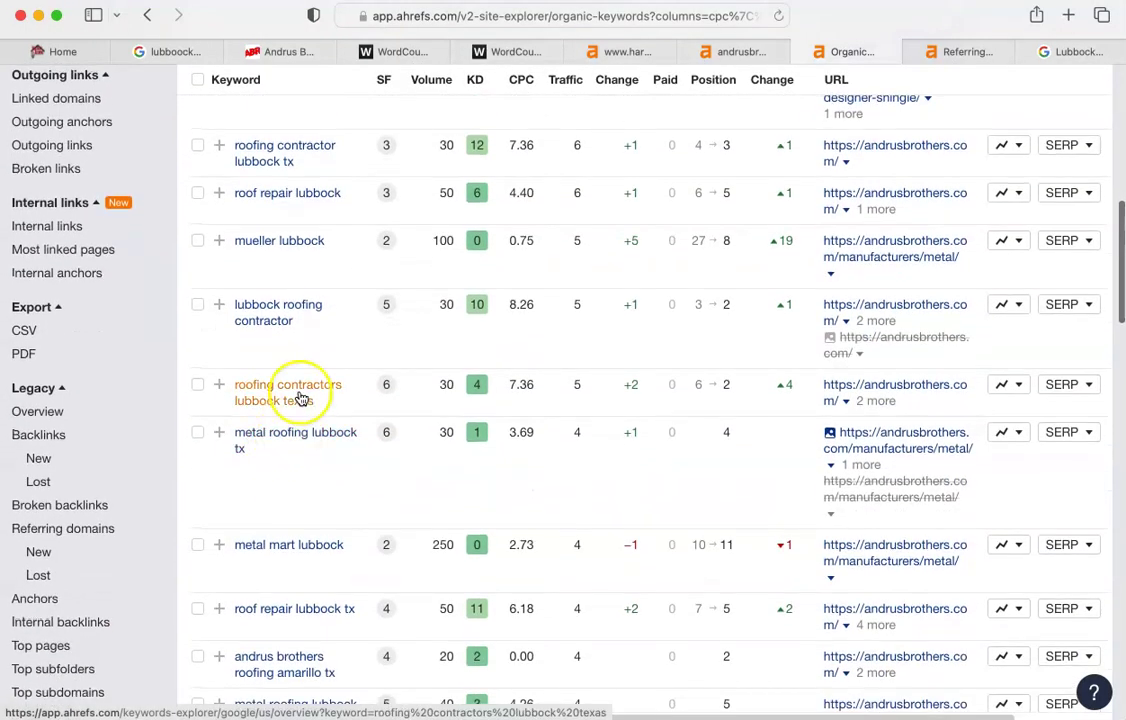
scroll(300, 398, down, 2)
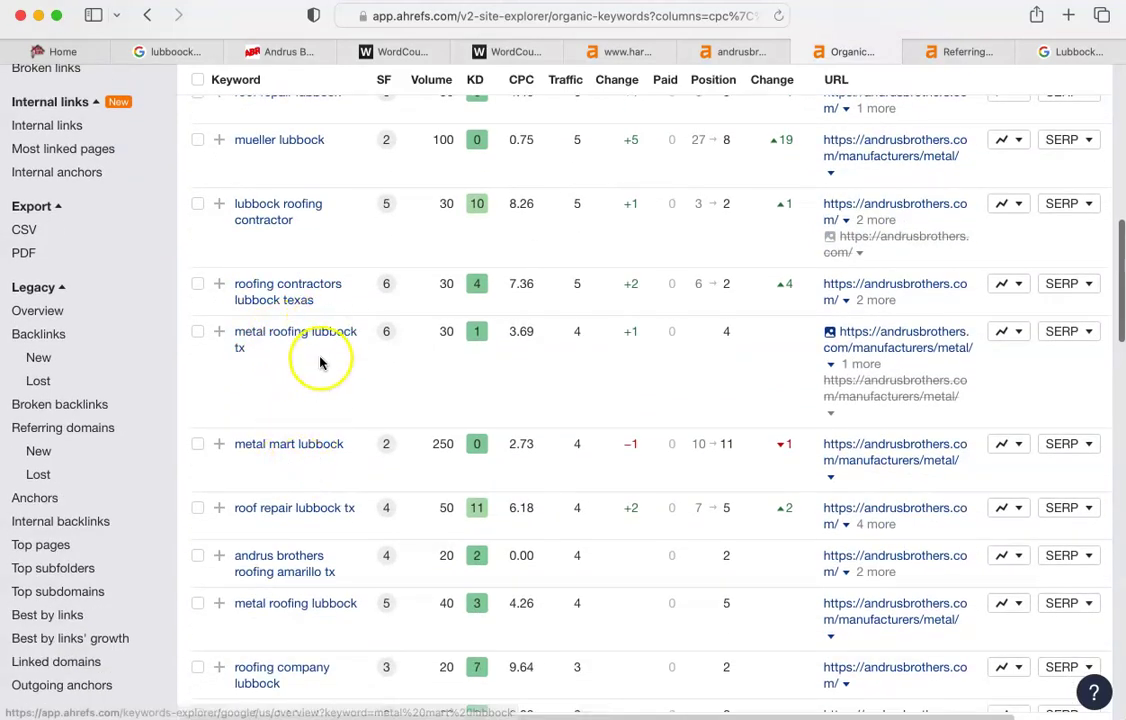
scroll(322, 395, up, 20)
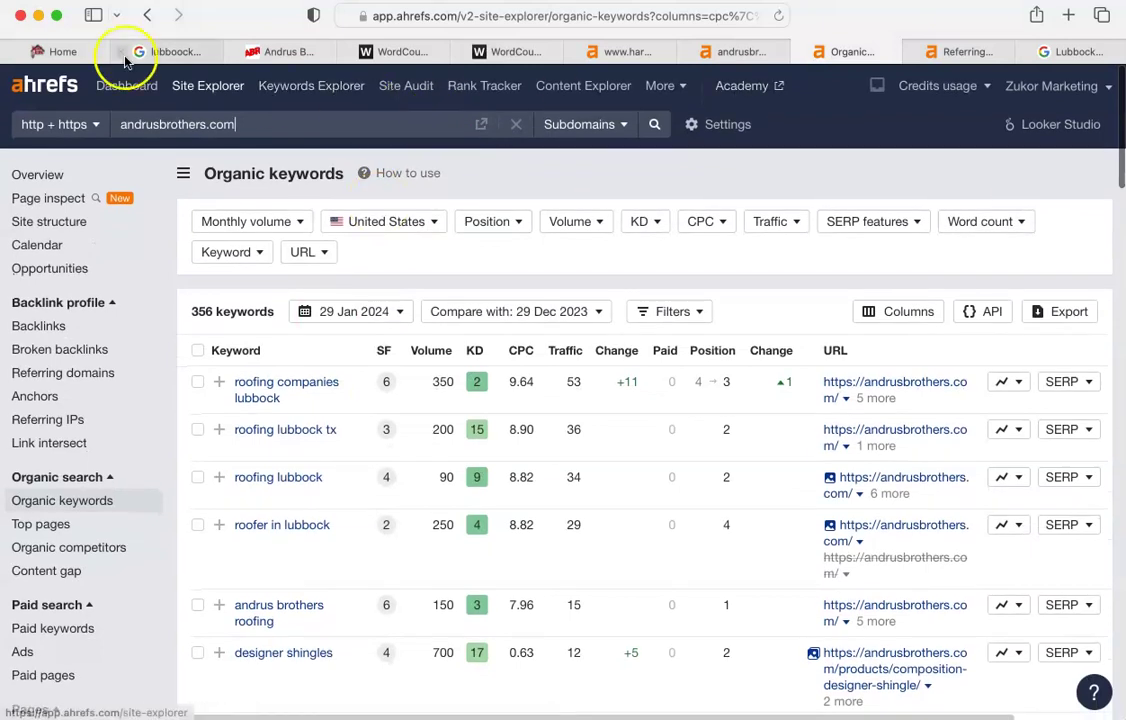
- Search the Hartman Roofing homepage text for "best", "best roof" and "best roofing"
click(60, 55)
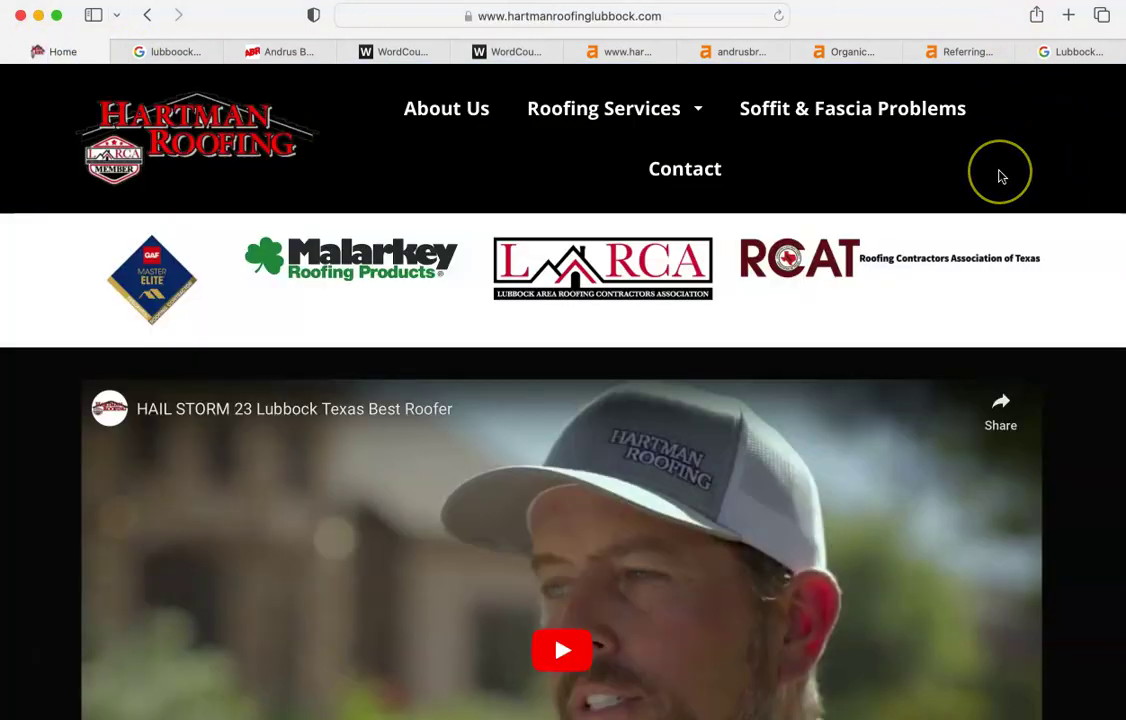
key(super+f)
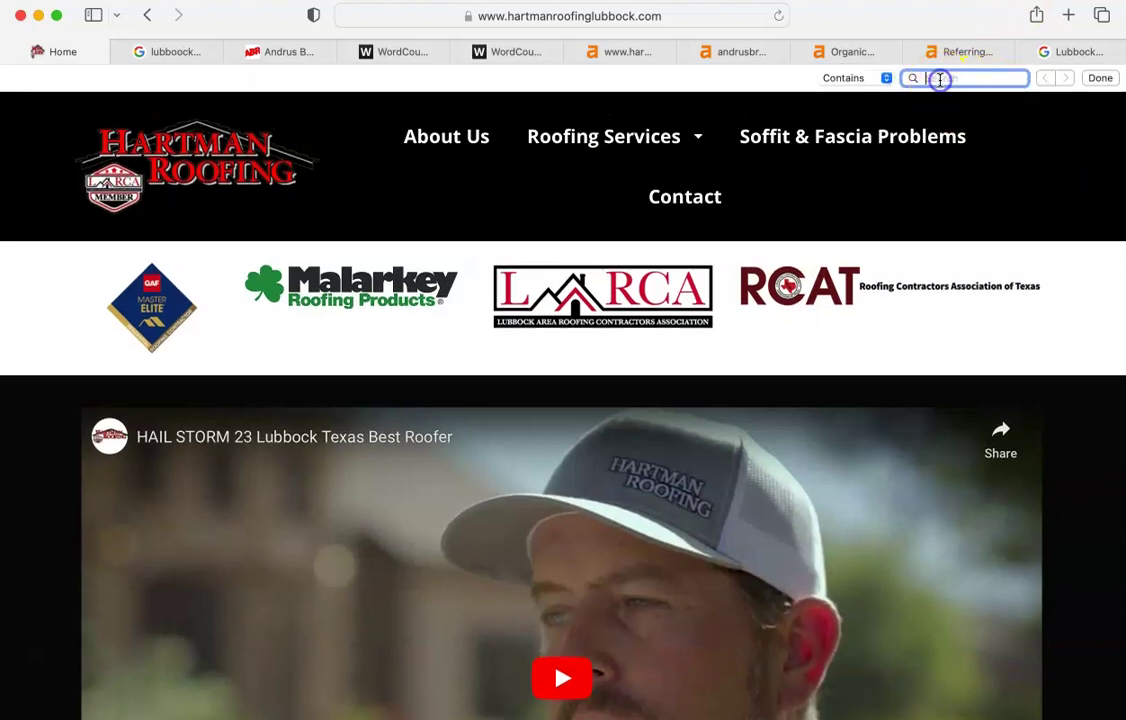
text(best)
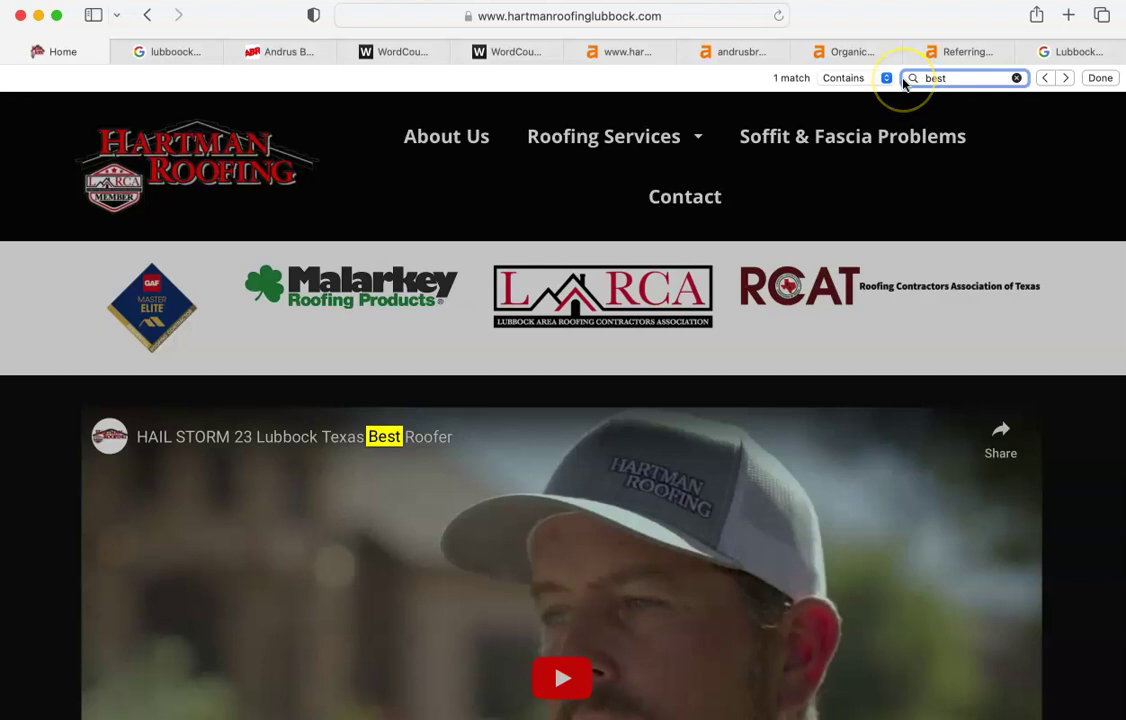
text( roofer)
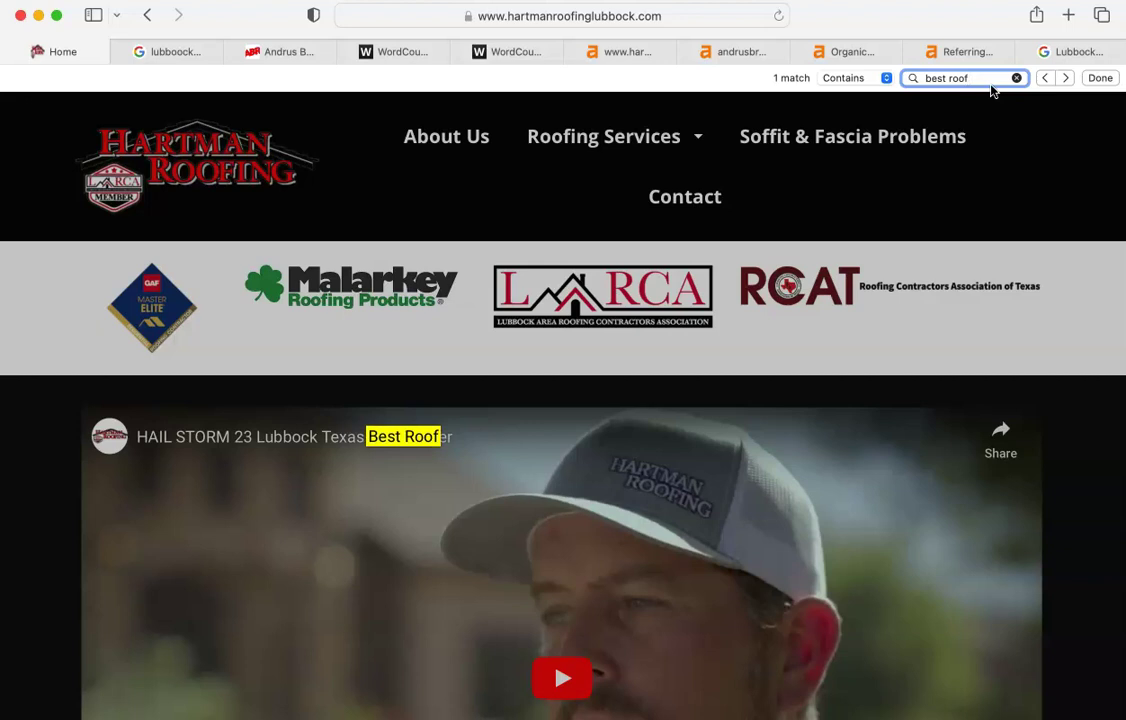
text(ing)
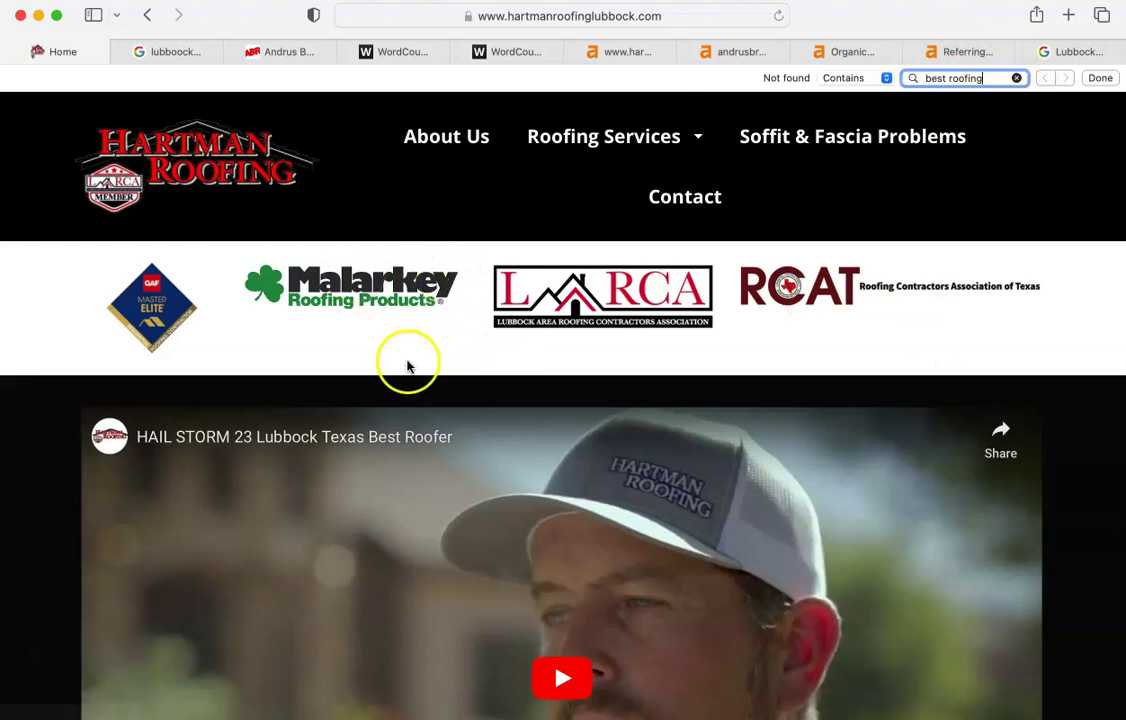
- Check Hartman's place in the Google business listings against the full first page of Andrus Brothers' organic keywords and ranking URLs
click(175, 58)
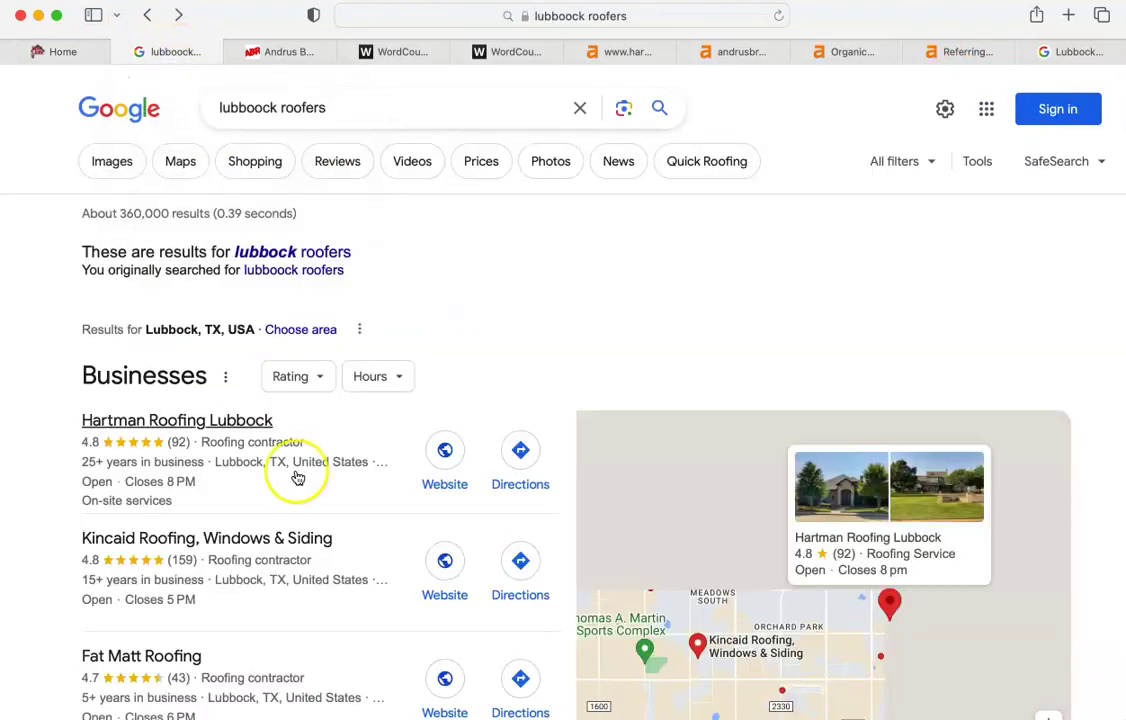
click(822, 52)
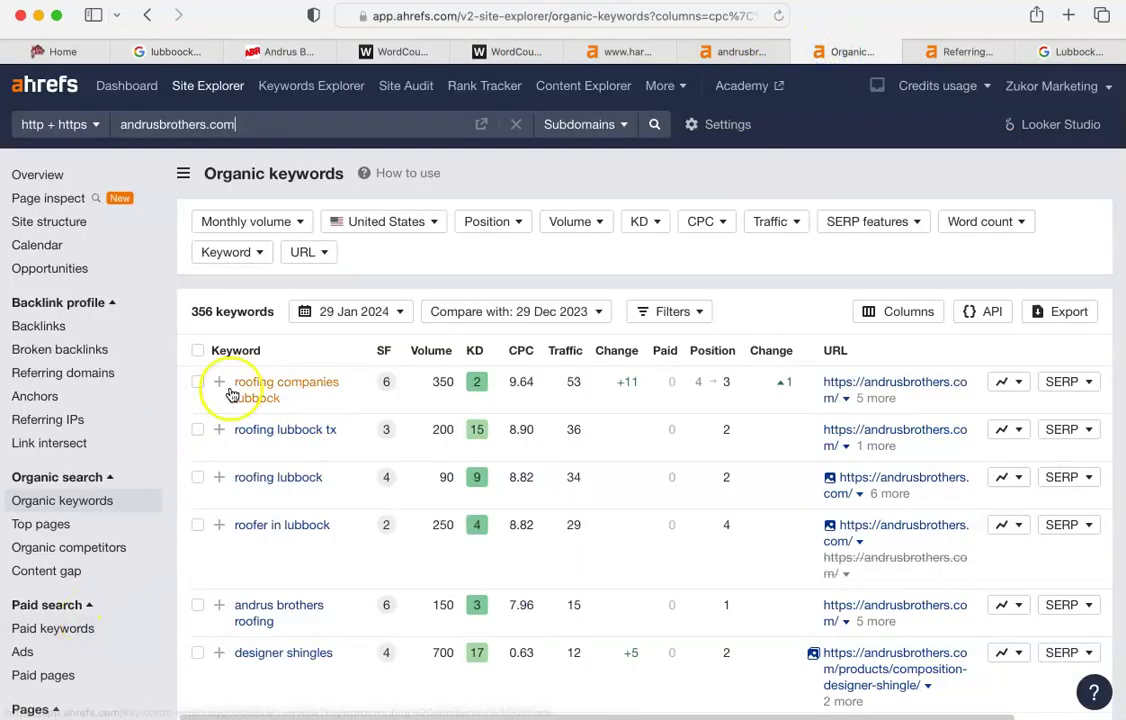
scroll(309, 466, down, 6)
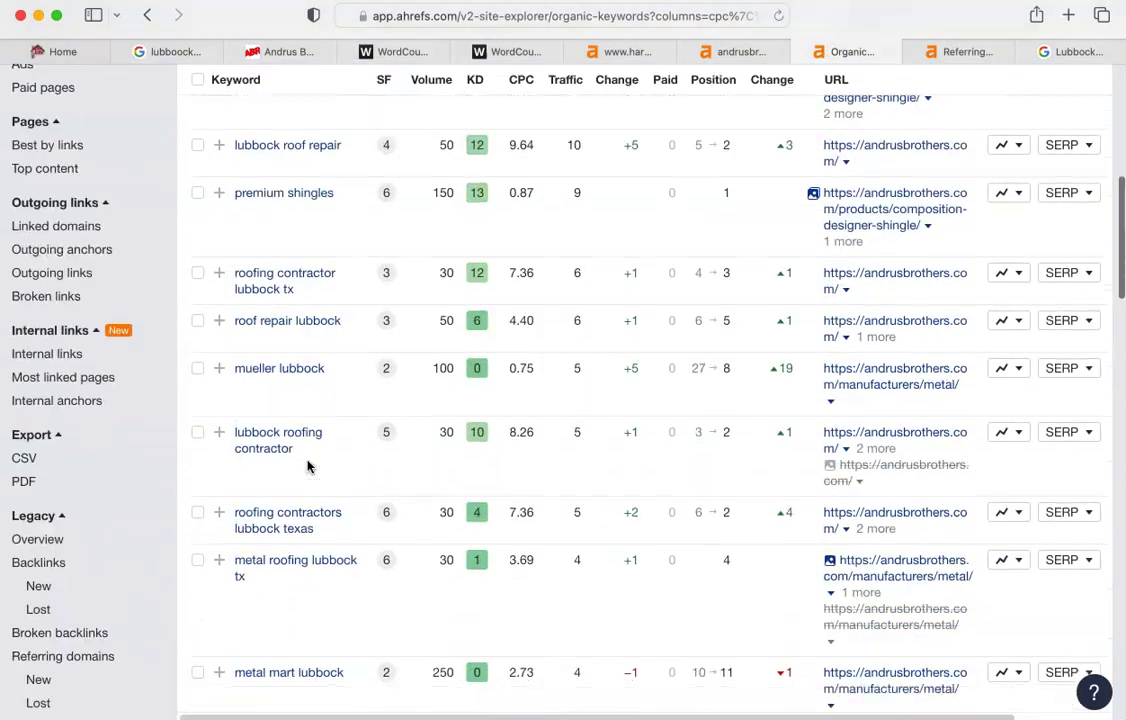
scroll(309, 466, down, 1)
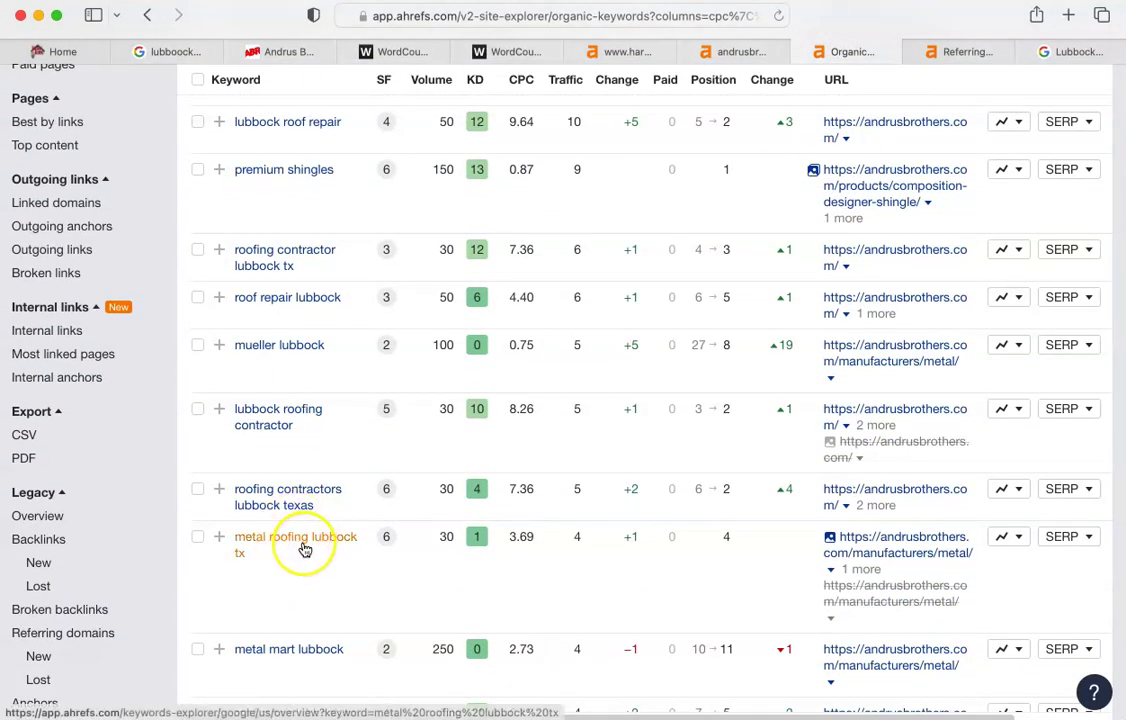
scroll(303, 550, down, 10)
scroll(305, 550, down, 10)
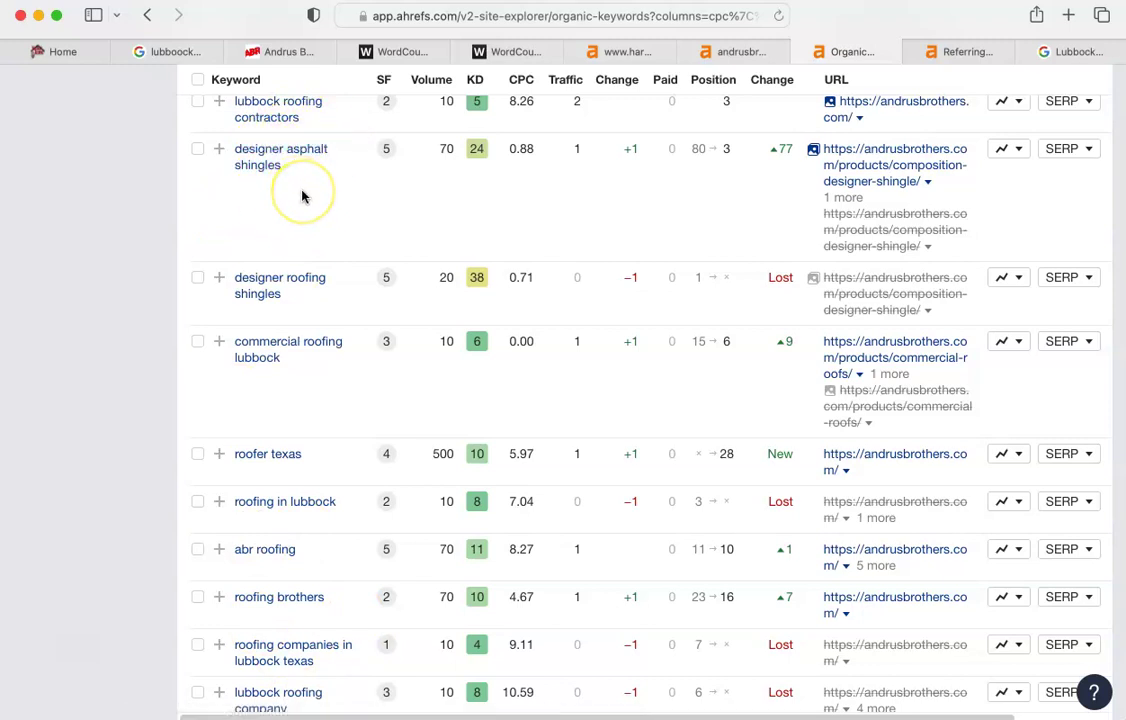
scroll(303, 196, down, 1)
scroll(303, 196, down, 10)
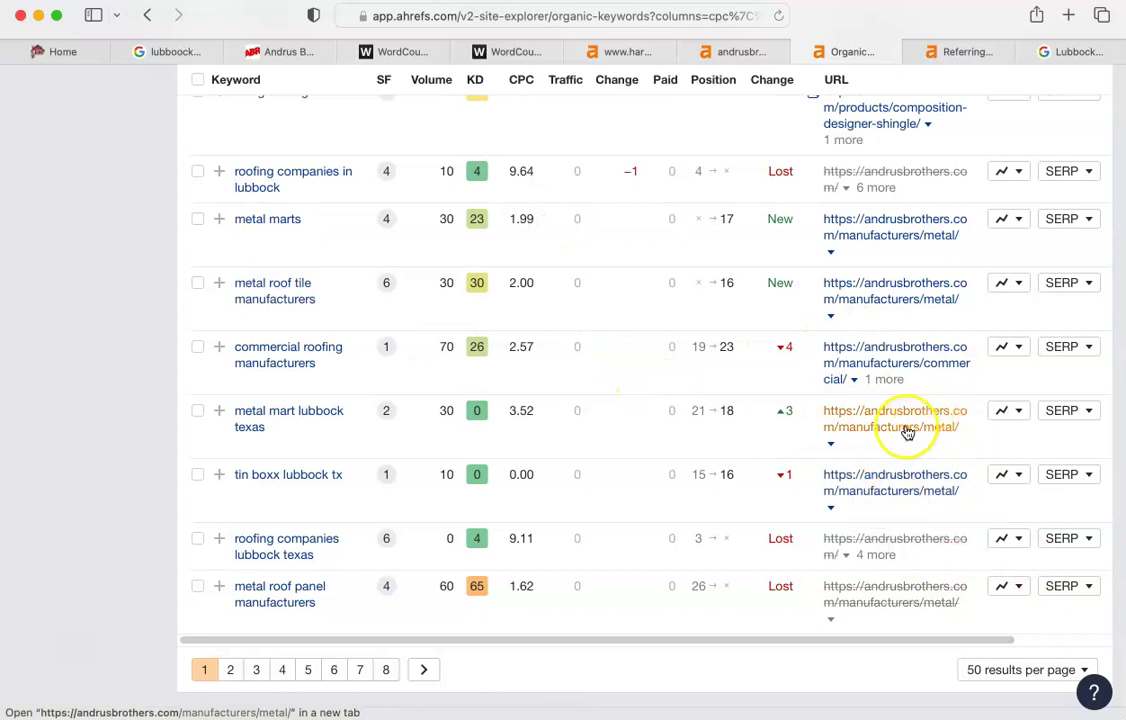
scroll(915, 420, up, 15)
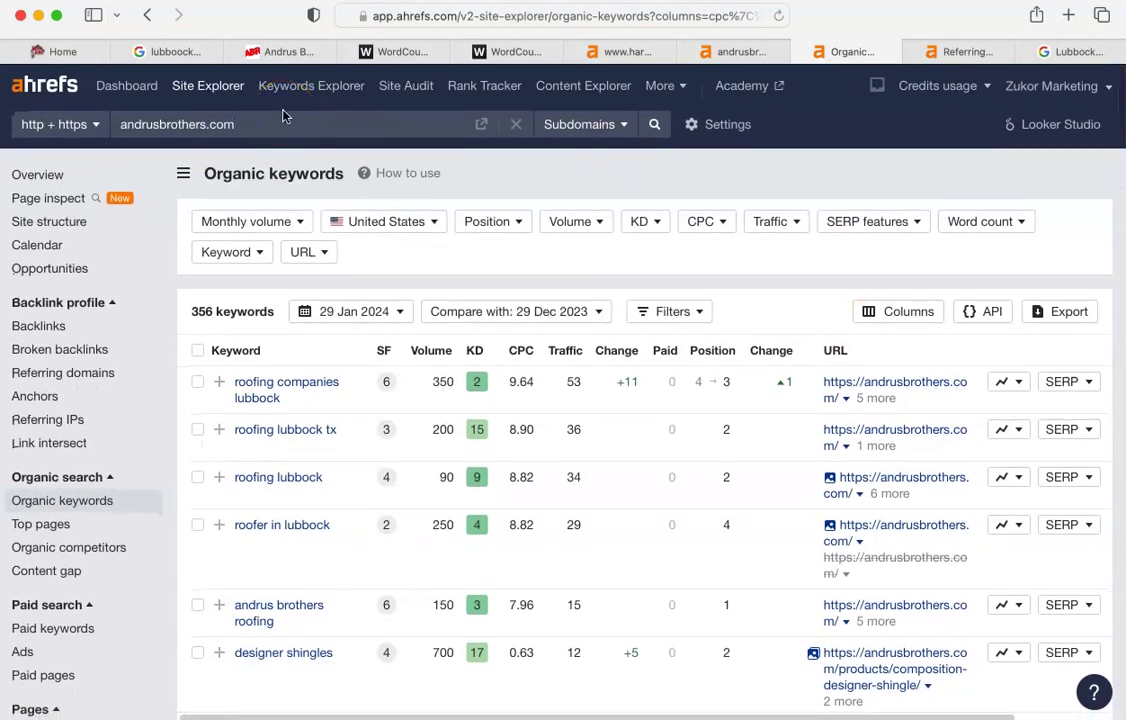
- Revisit the Google business listings for Lubbock roofers, focusing on the Hartman Roofing entry
click(290, 42)
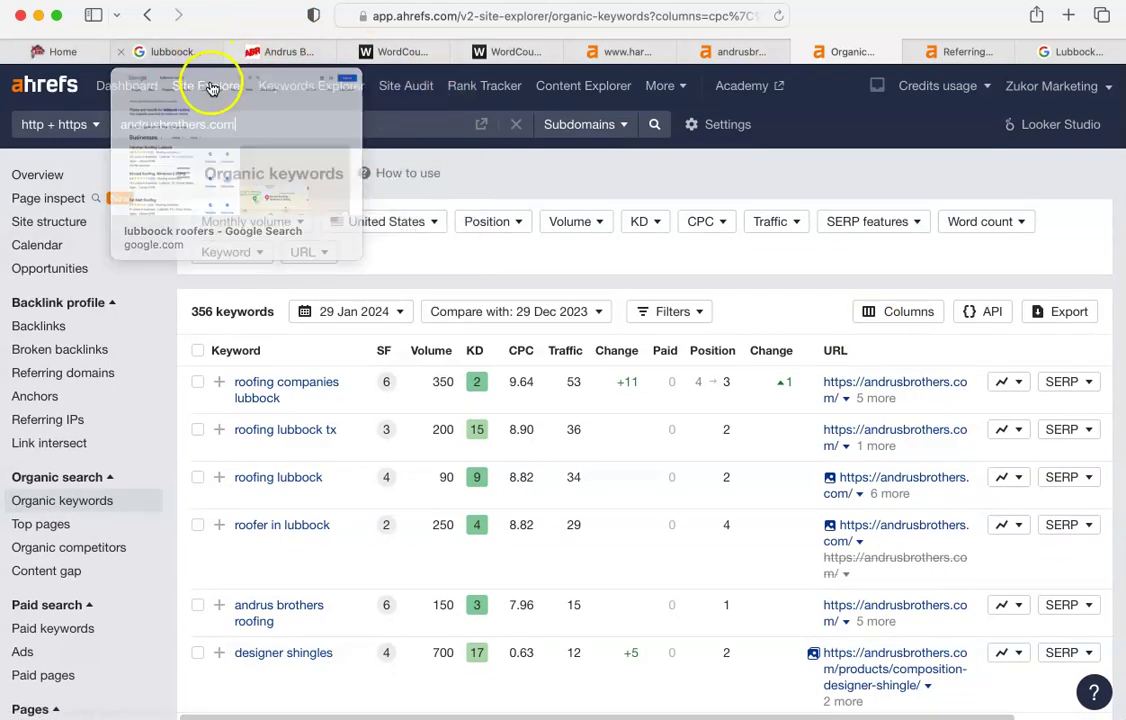
click(183, 48)
scroll(234, 400, down, 3)
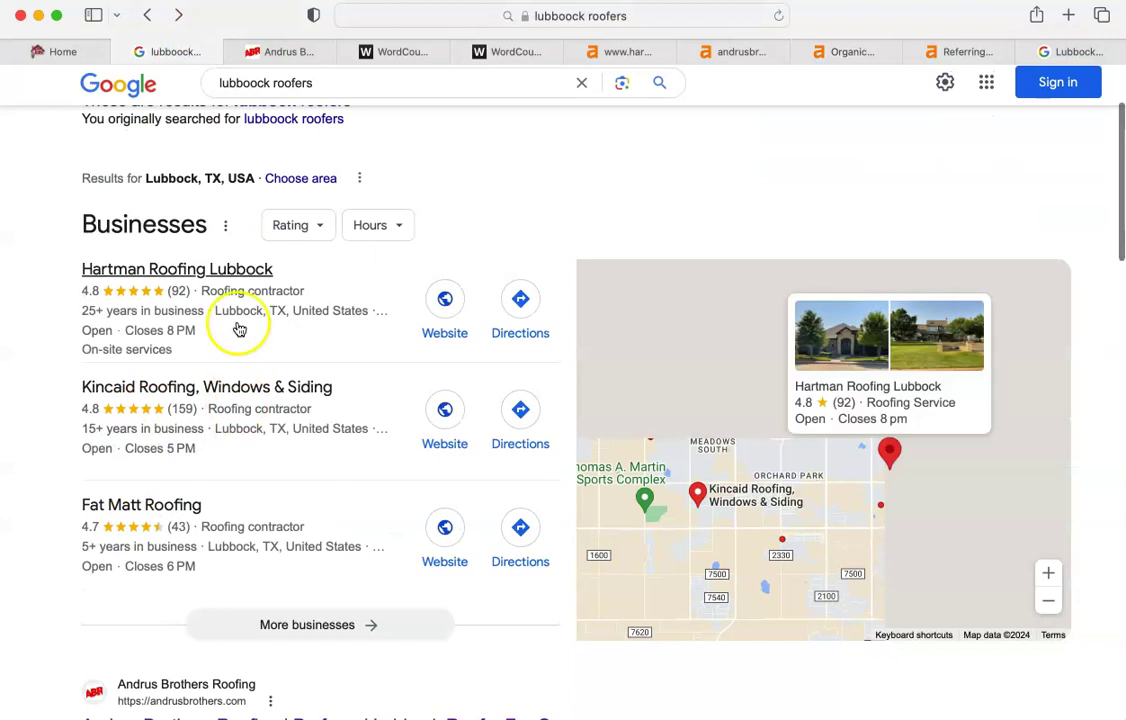
mouse_move(250, 260)
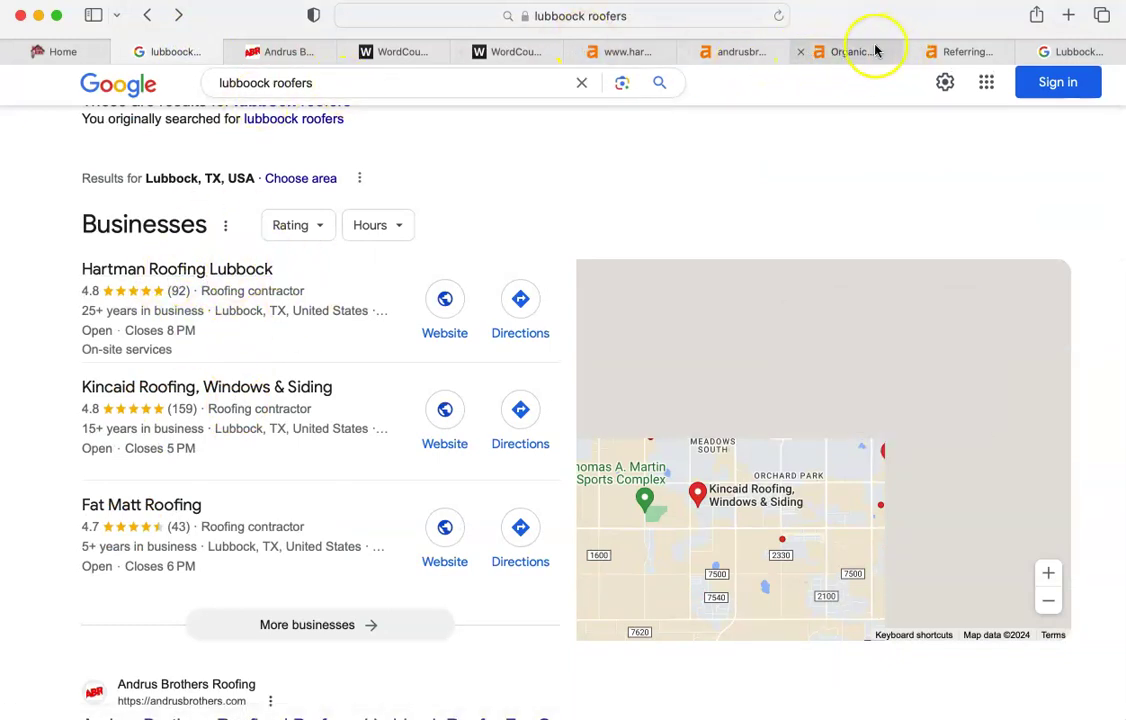
- Compare the backlink and organic search metrics in the Ahrefs overviews of Hartman Roofing and Andrus Brothers
click(630, 51)
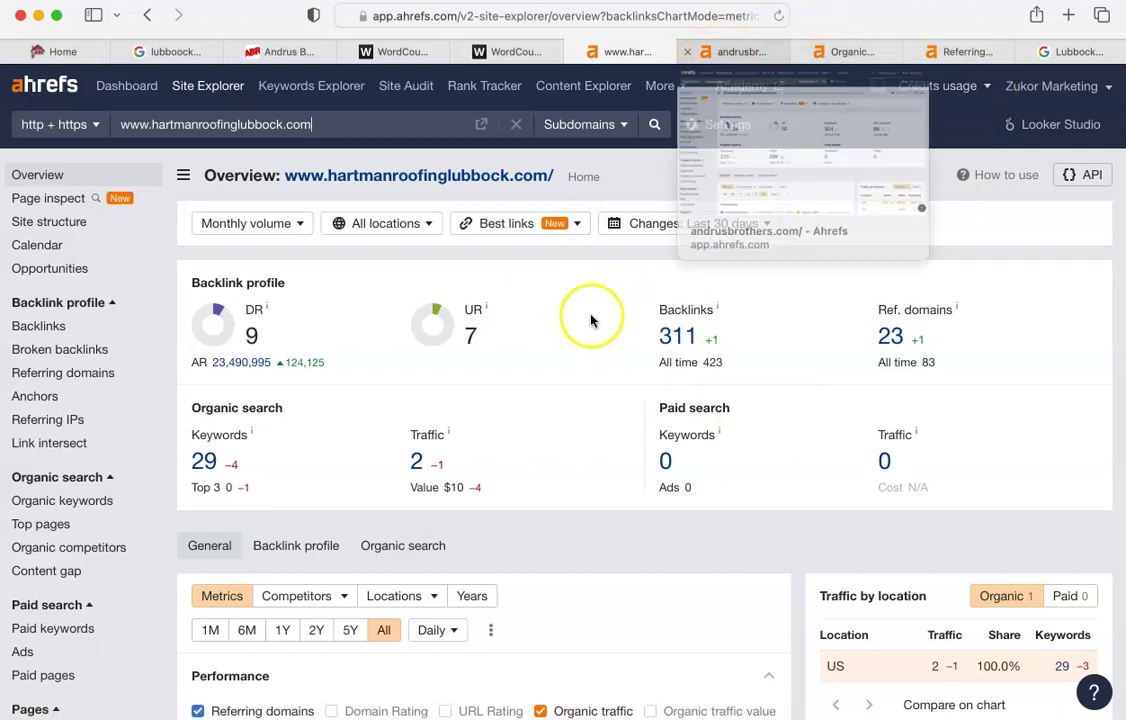
click(730, 51)
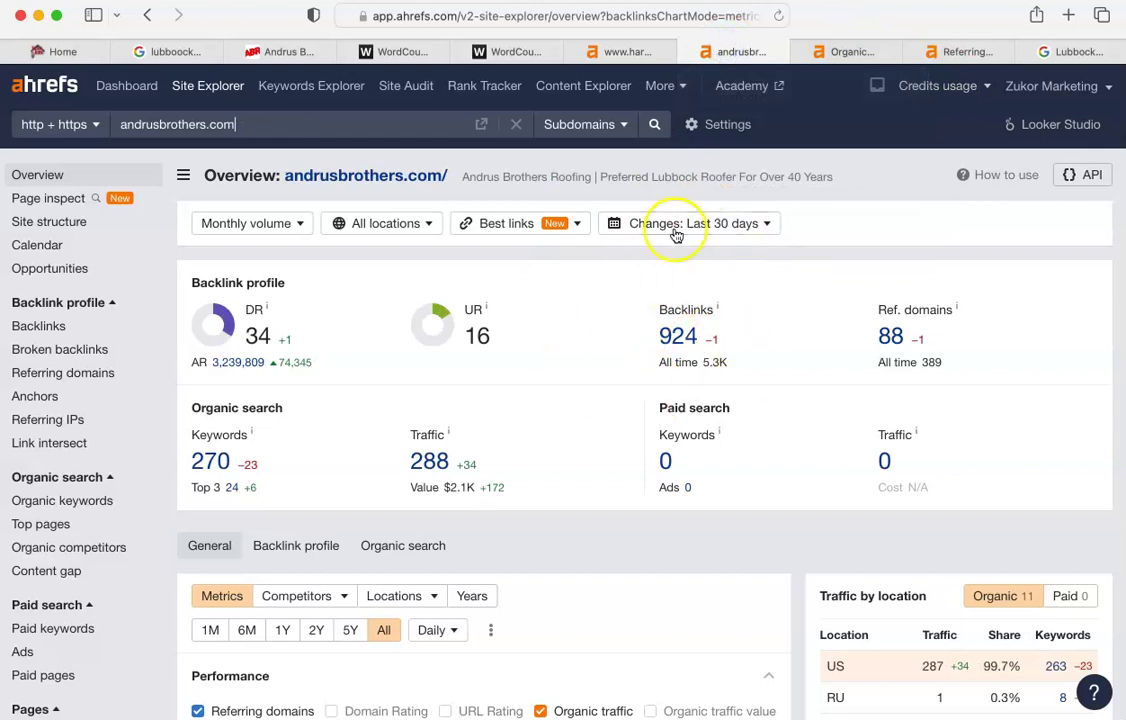
click(632, 51)
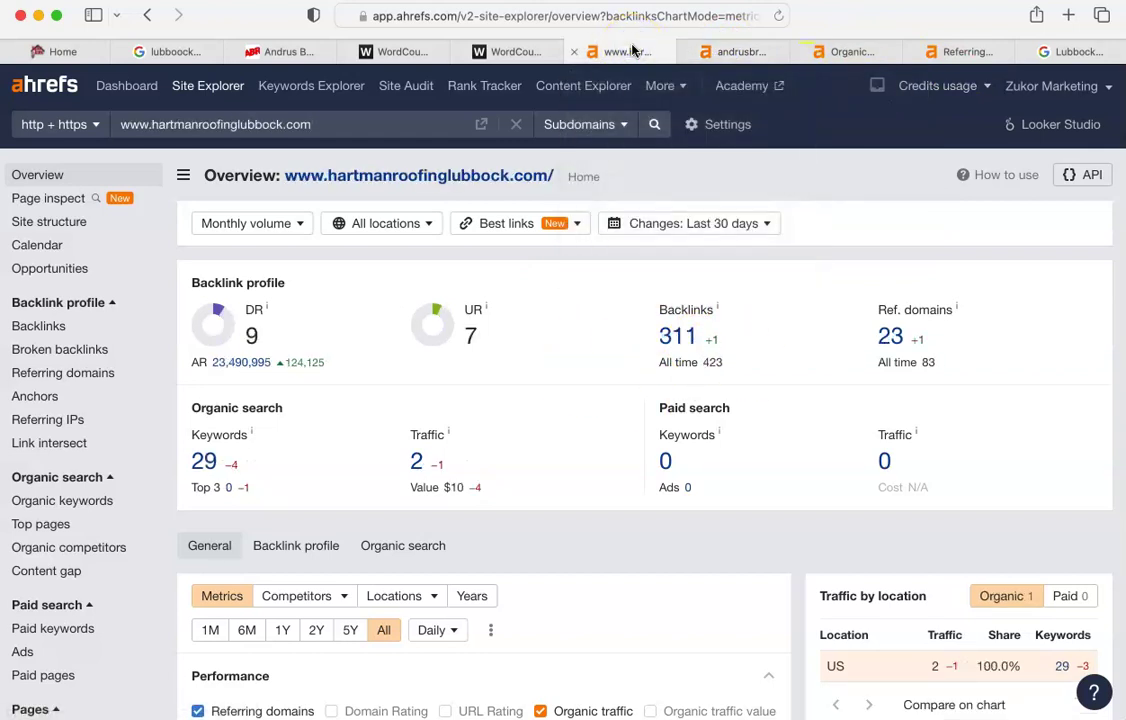
- Examine the sites linking to andrusbrothers.com and their domain ratings, glancing at the Hartman Roofing homepage in between
click(955, 58)
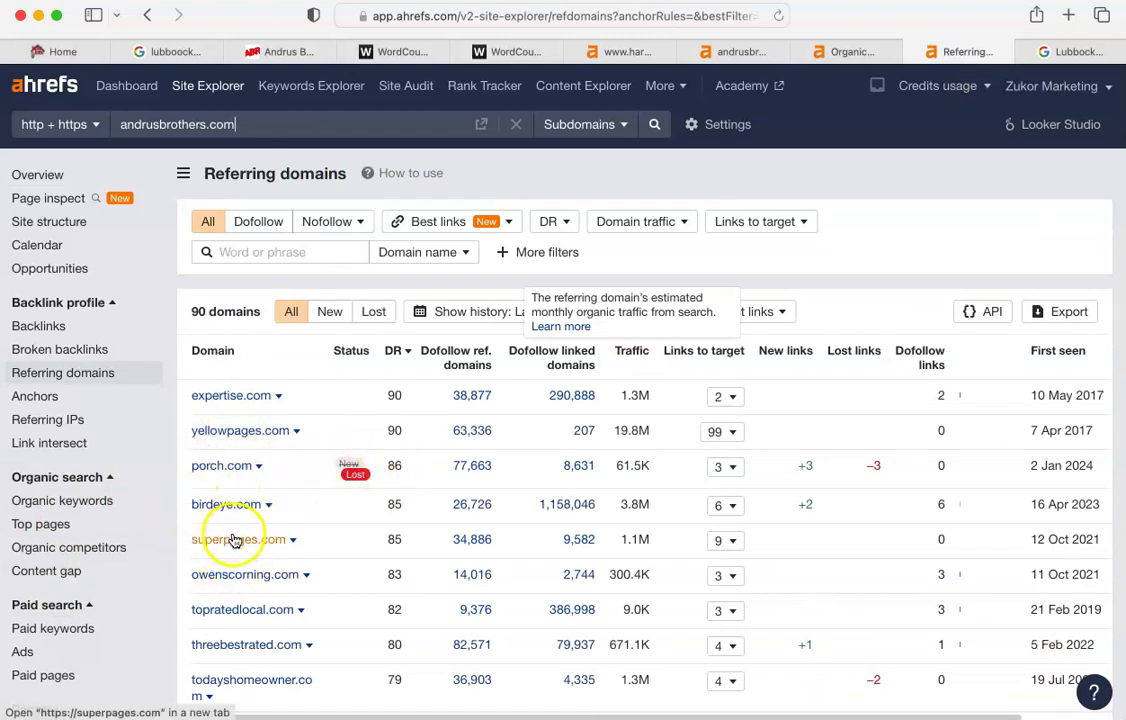
scroll(234, 538, down, 3)
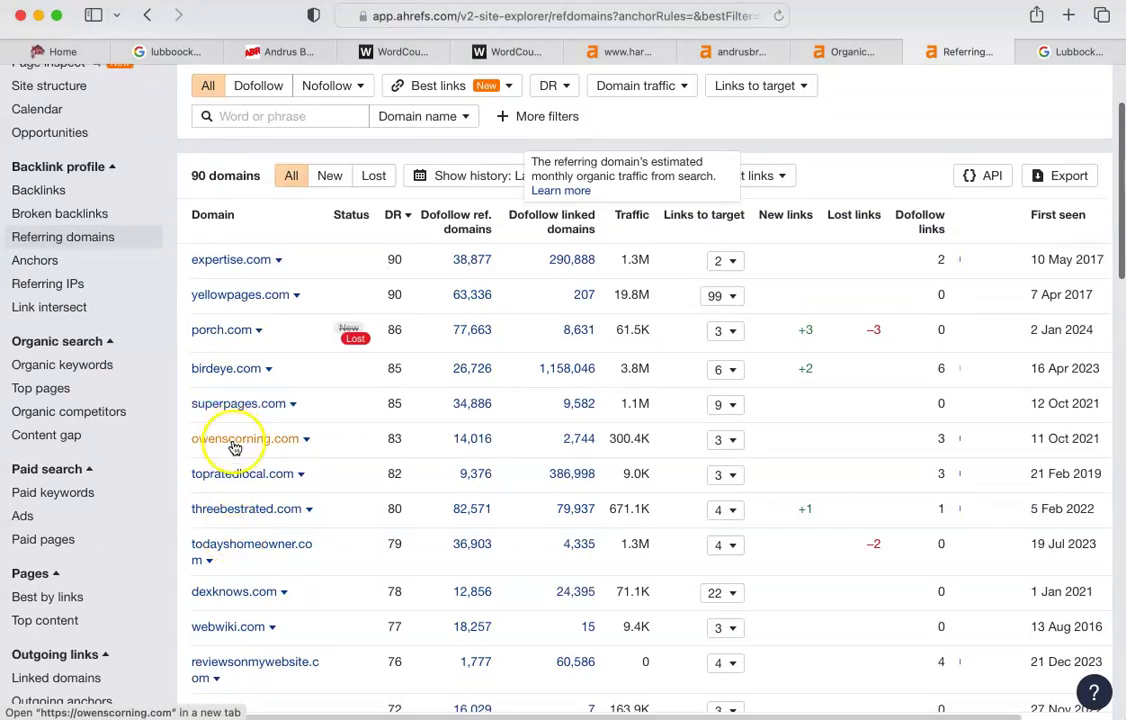
click(56, 51)
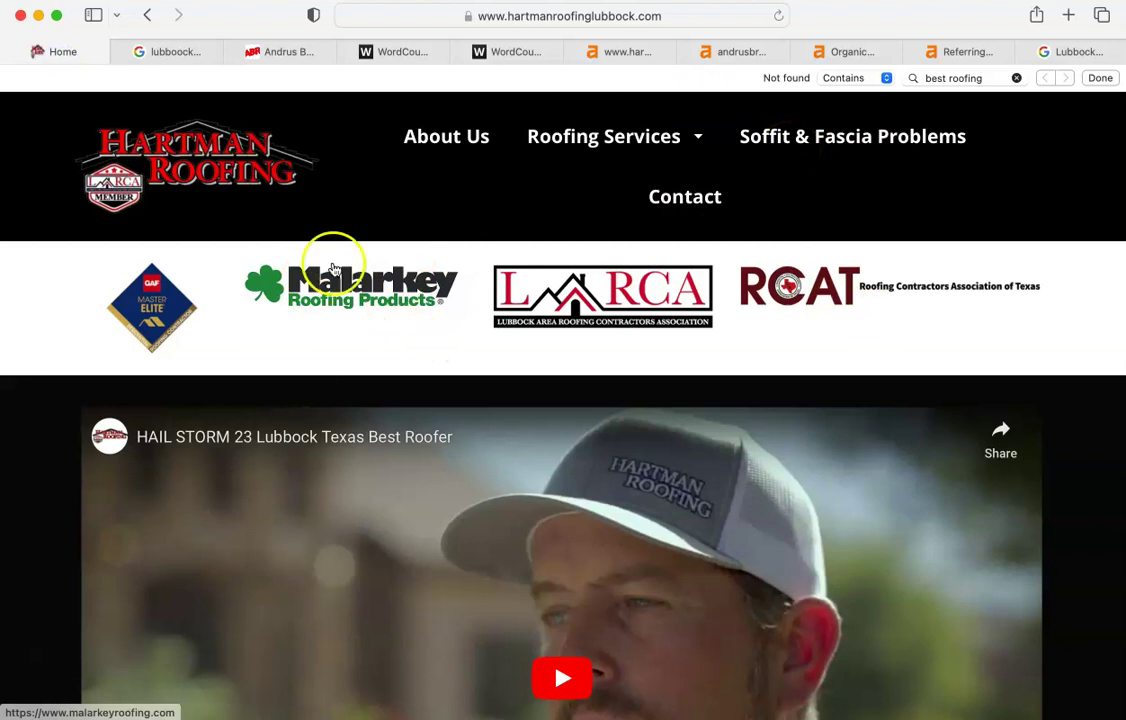
click(1053, 56)
click(965, 55)
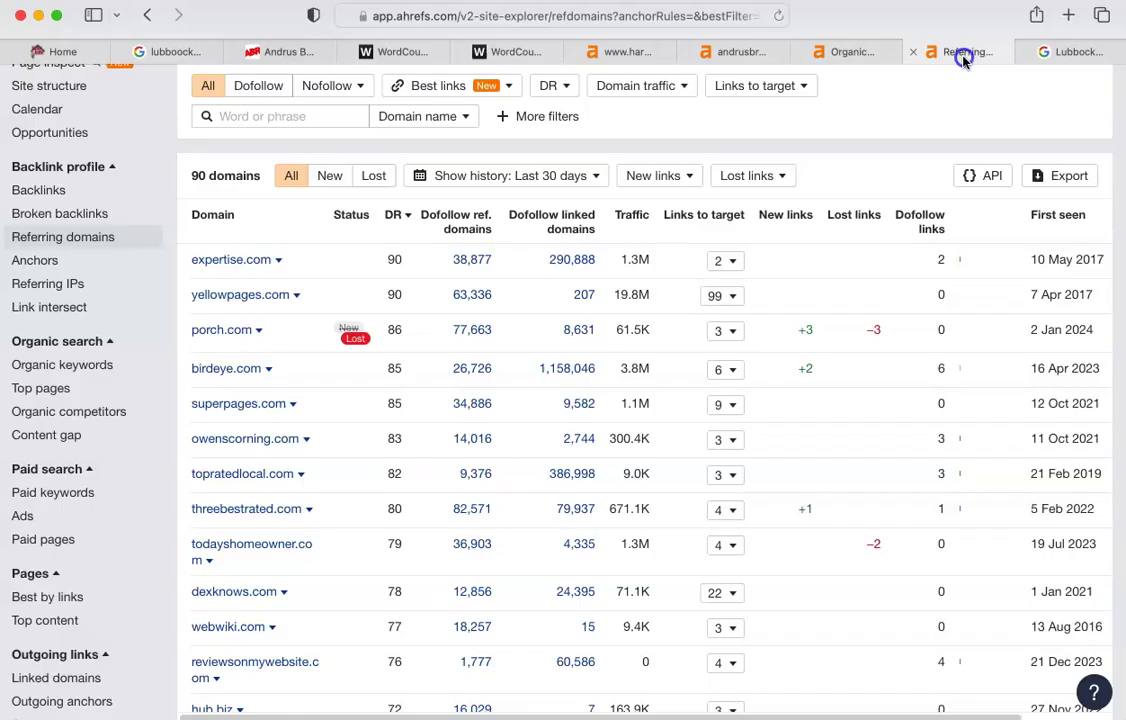
scroll(277, 600, down, 4)
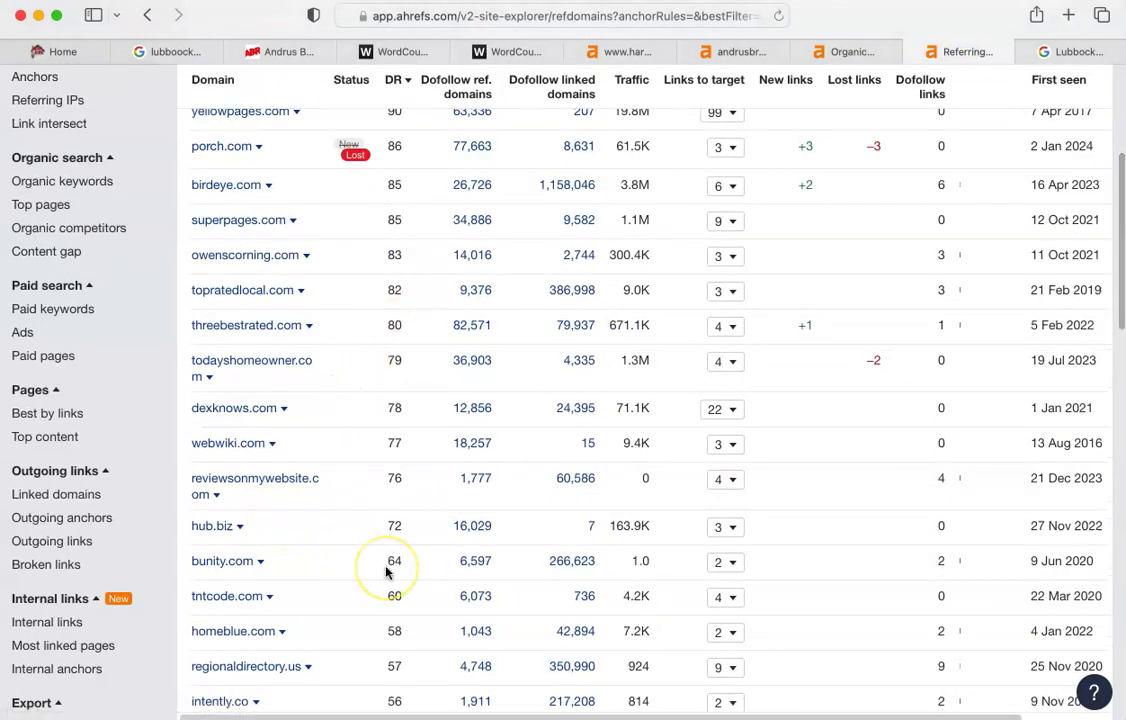
scroll(386, 571, down, 2)
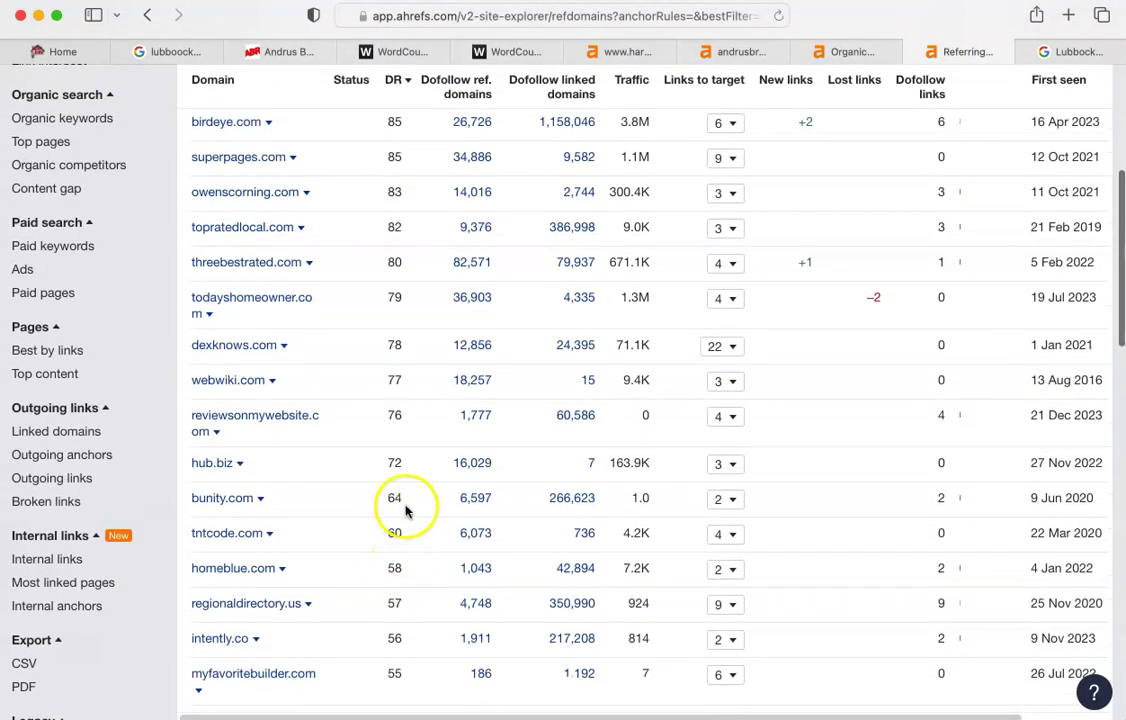
scroll(405, 510, up, 3)
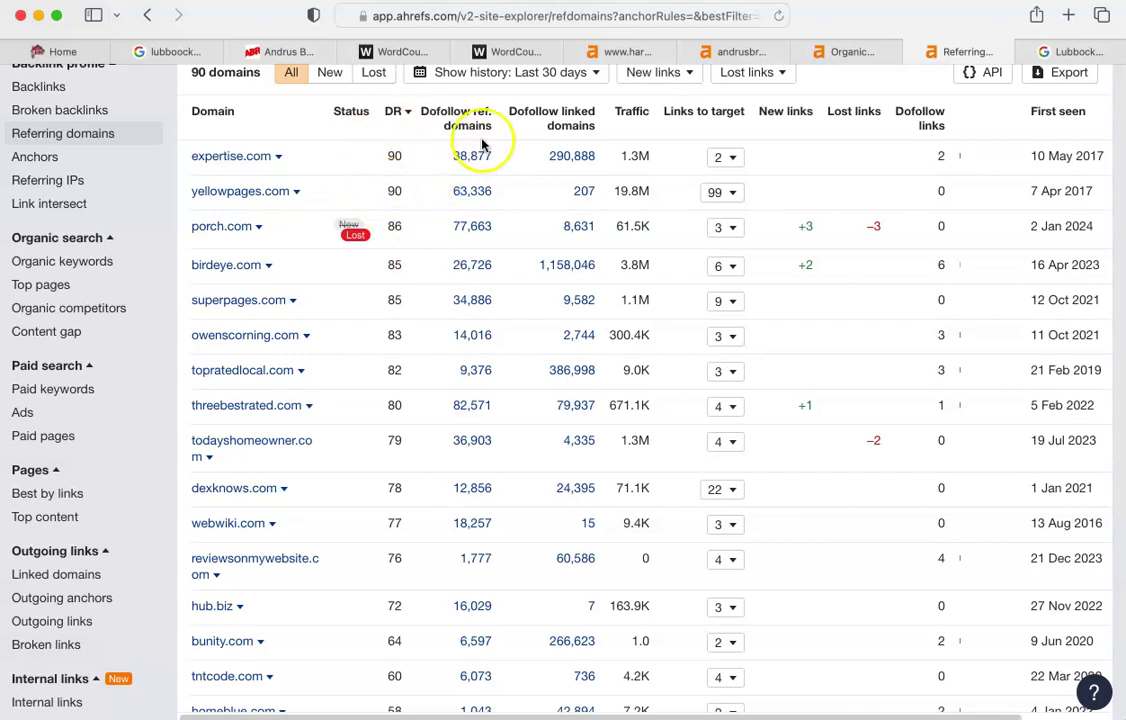
- Return to the Andrus Brothers overview and check its backlinks against the Hartman Roofing overview
click(843, 52)
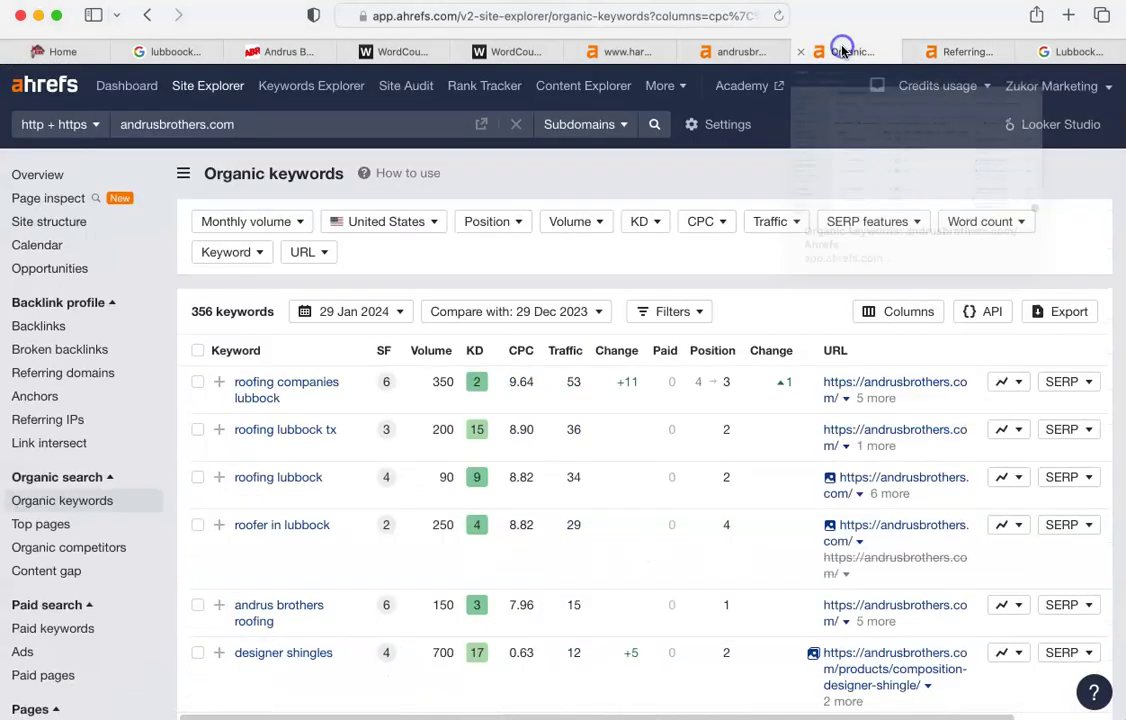
click(733, 47)
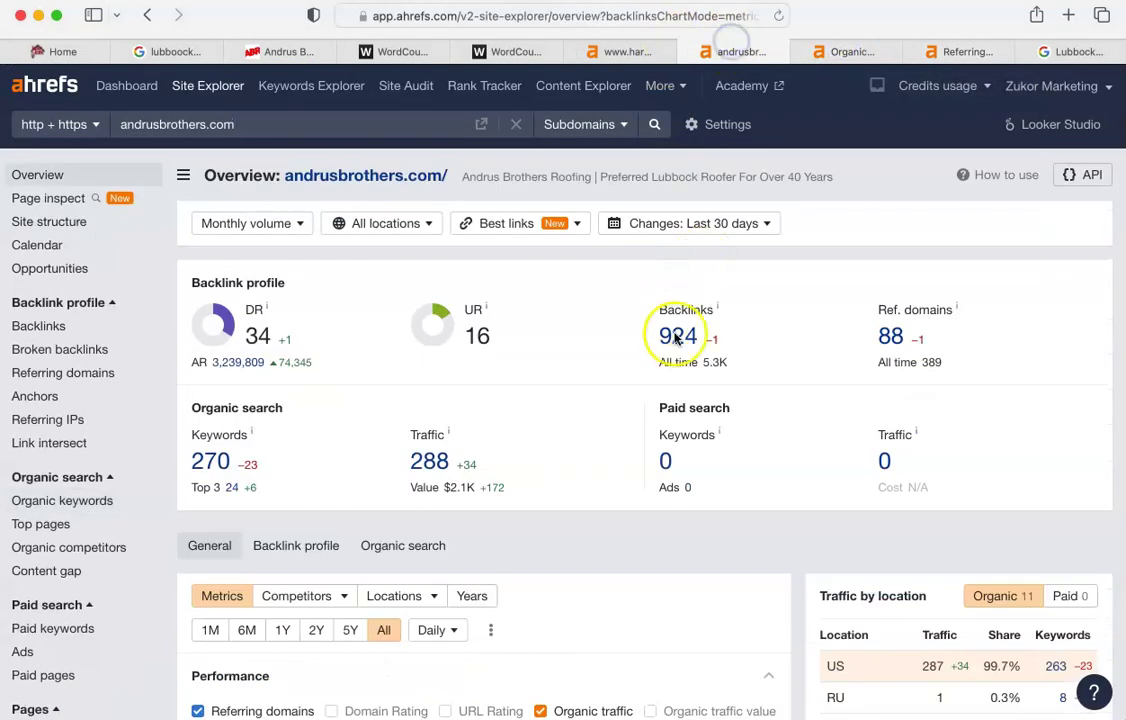
click(622, 50)
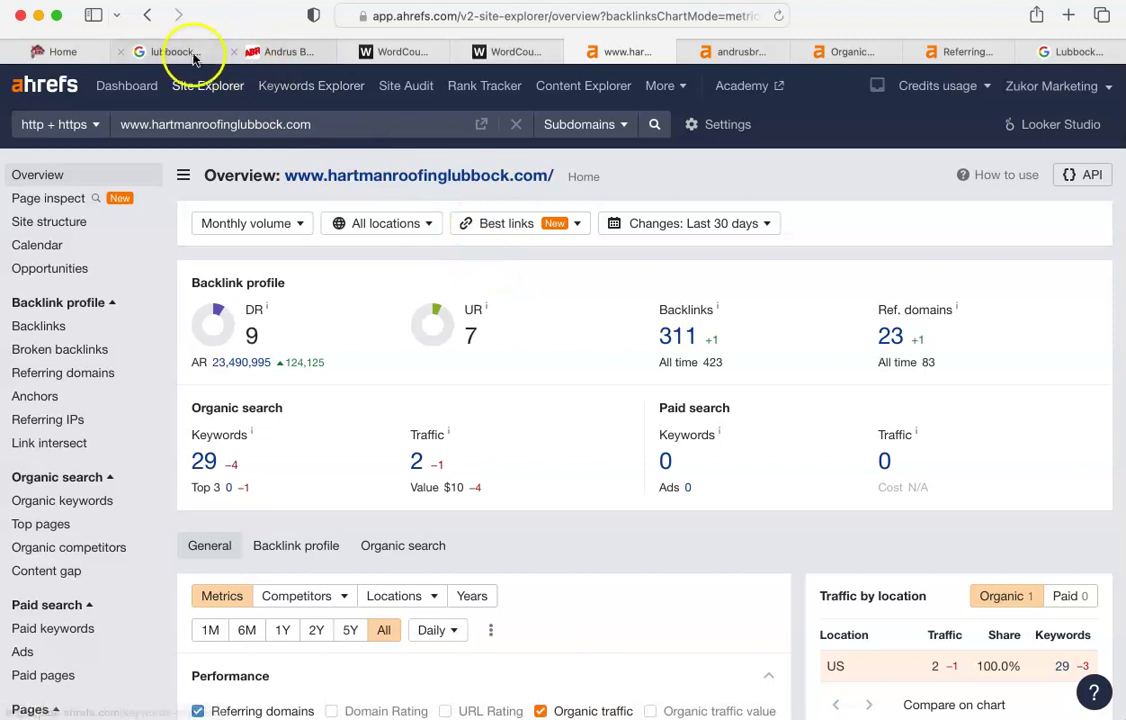
- Review the full Google results page for Lubbock roofers, from the business listings to the related searches and back
click(188, 52)
scroll(252, 240, up, 3)
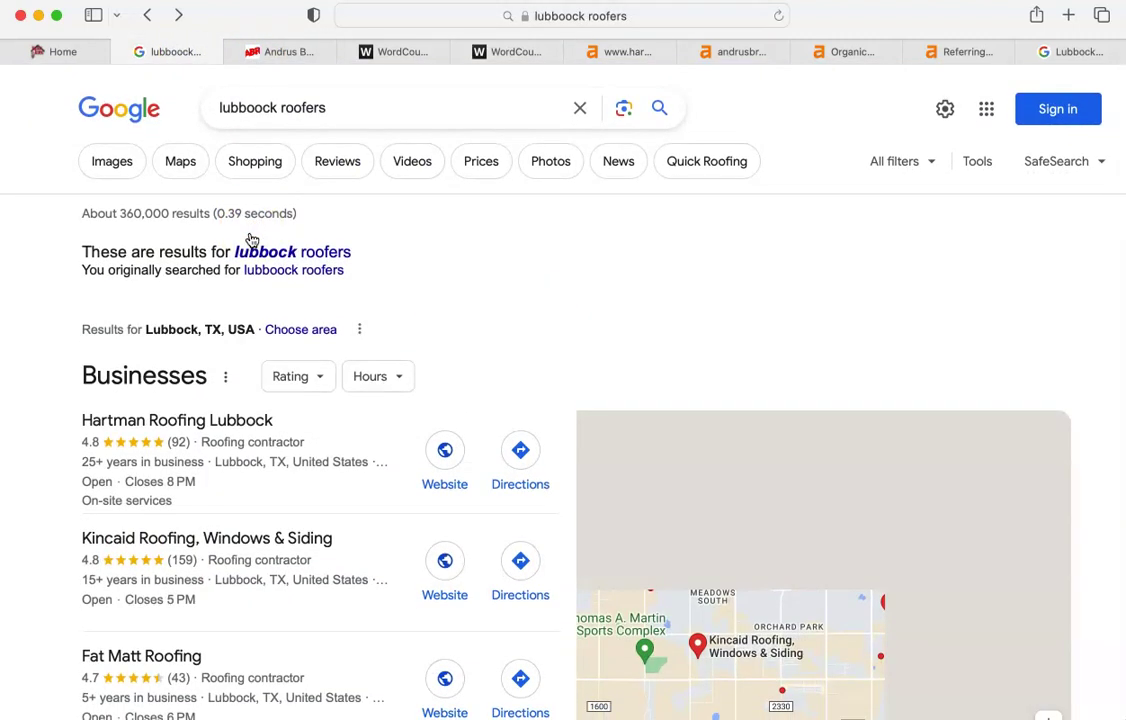
click(247, 348)
scroll(247, 350, down, 15)
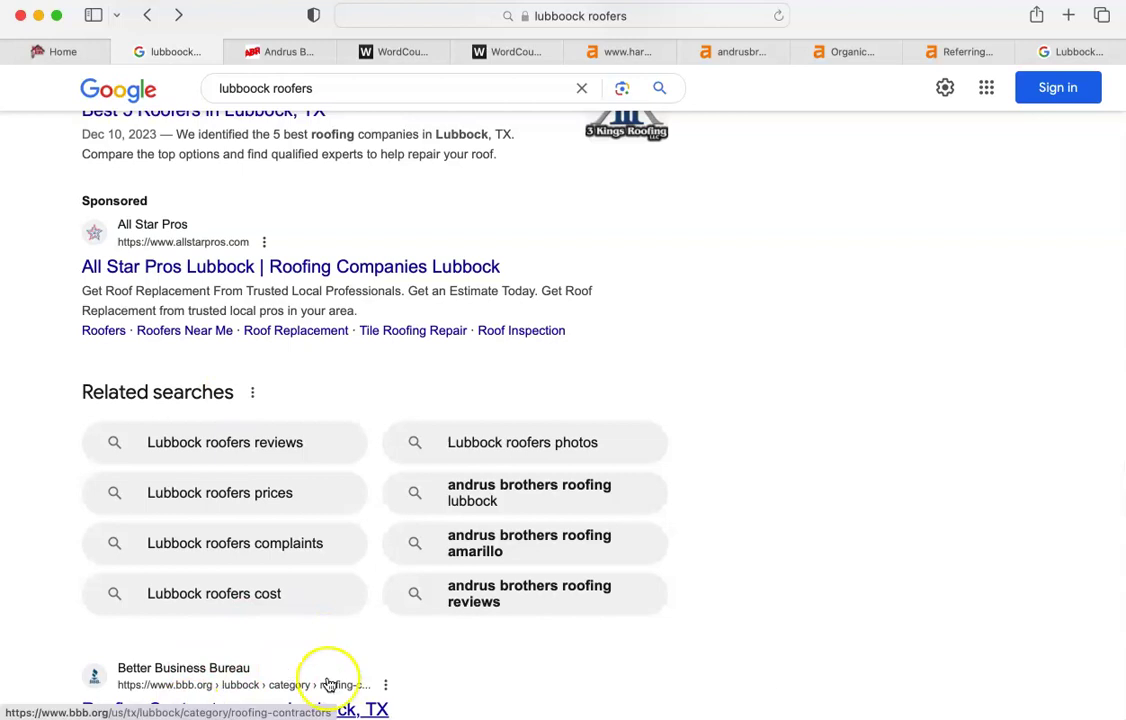
scroll(285, 437, up, 5)
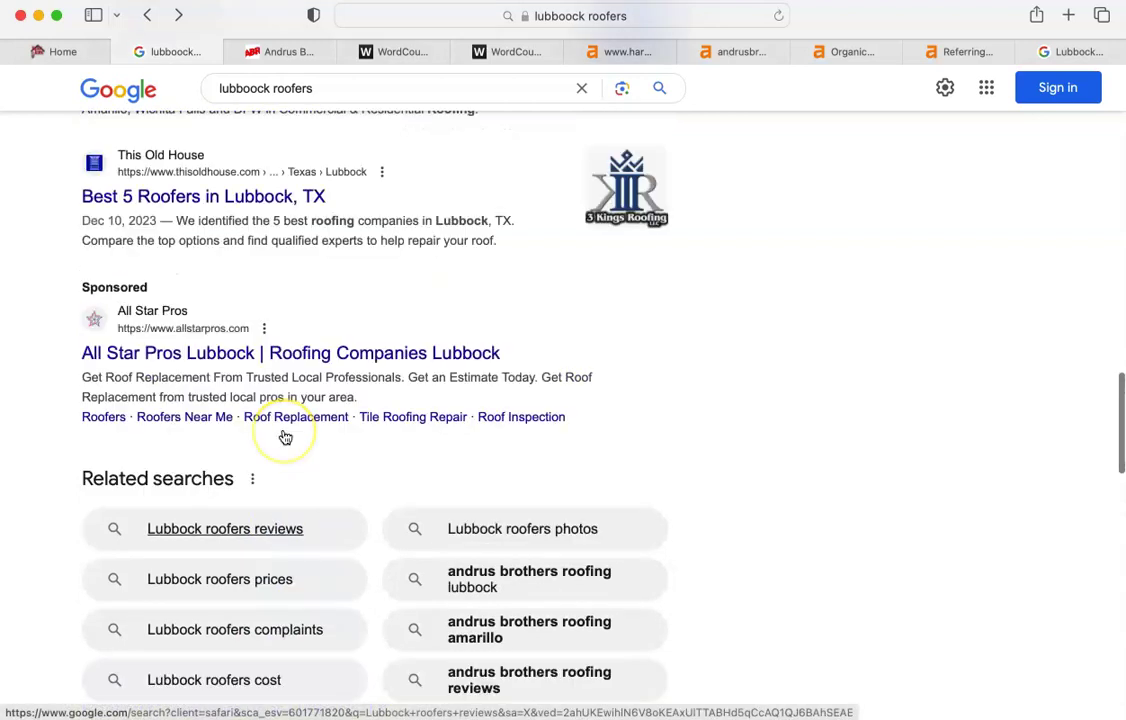
scroll(285, 437, up, 6)
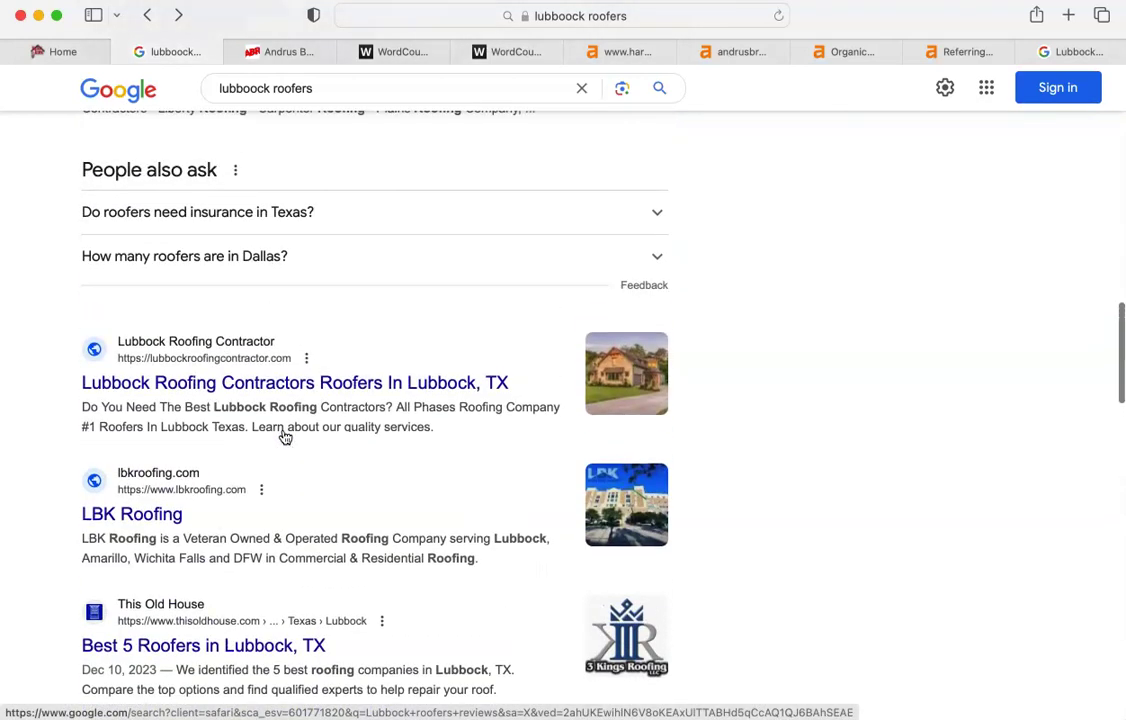
scroll(285, 437, up, 7)
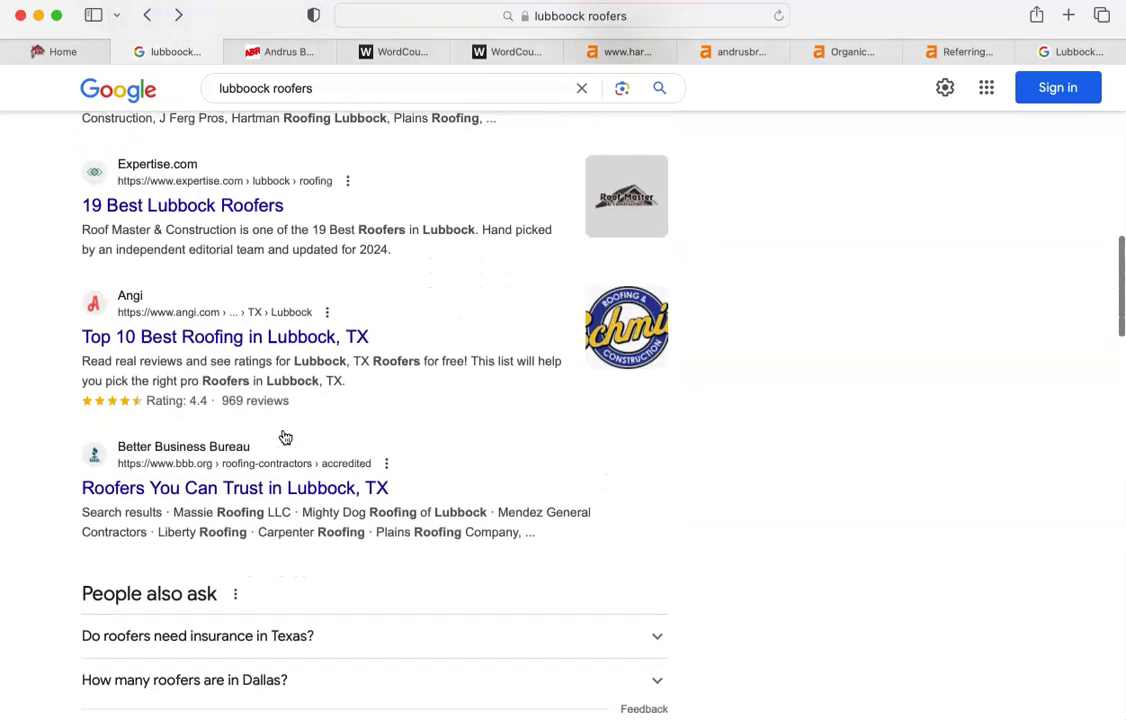
scroll(285, 437, up, 6)
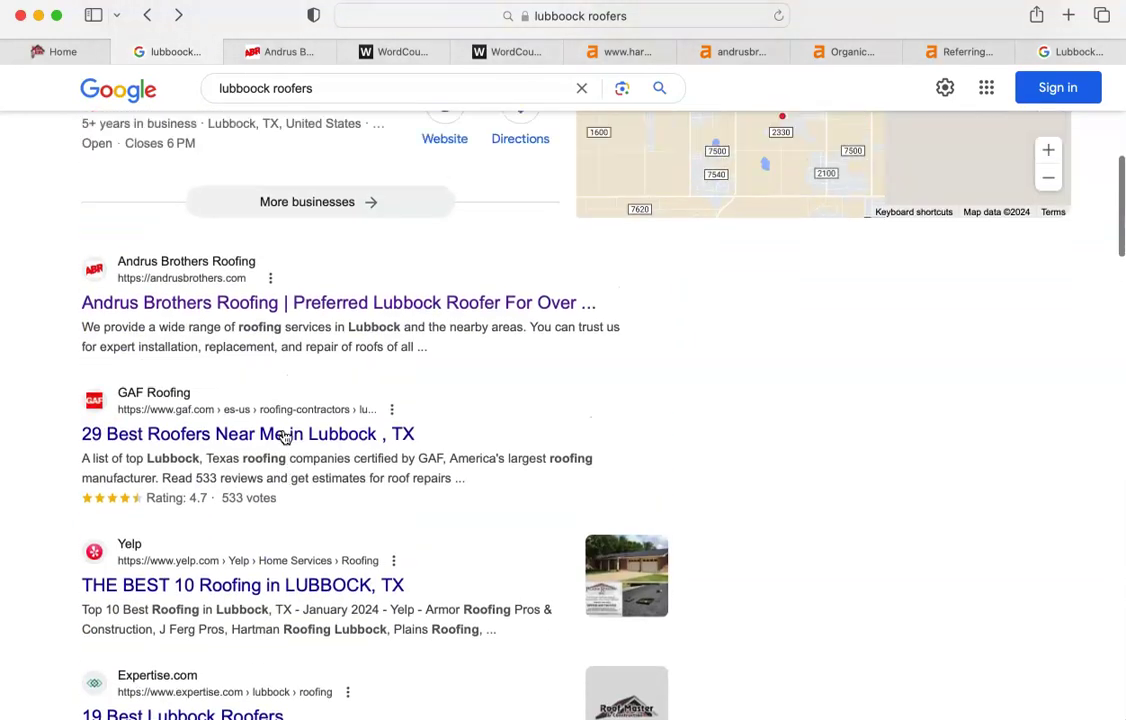
scroll(285, 437, up, 2)
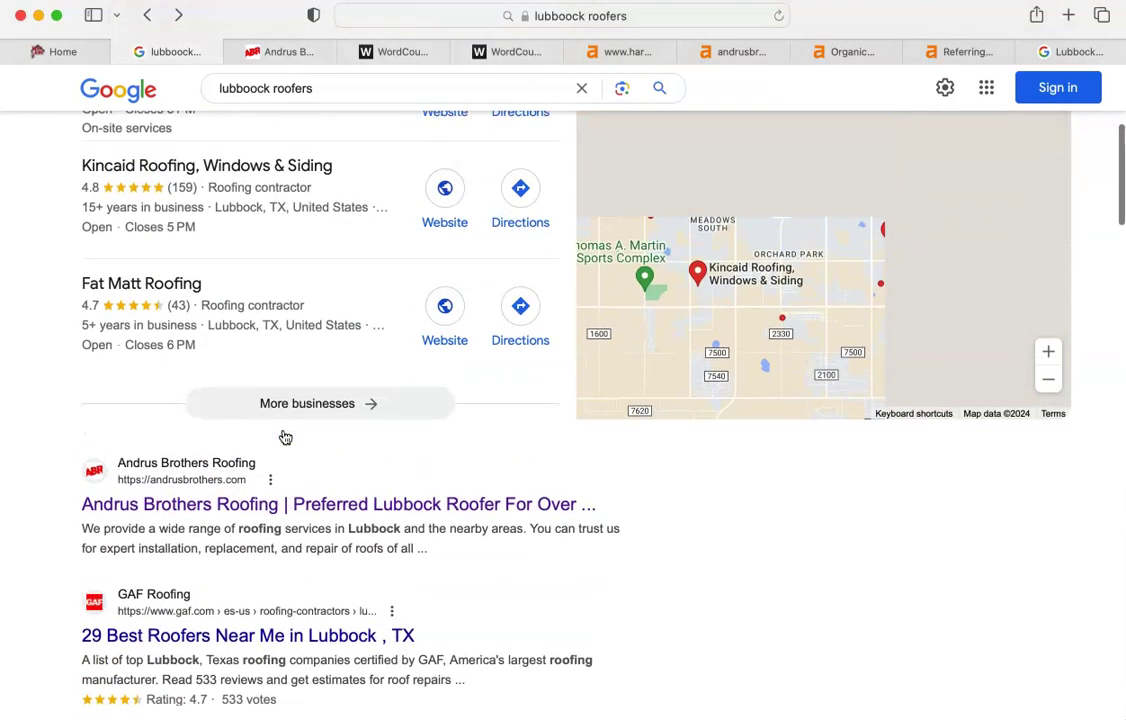
- Go through the organic Google results for Lubbock roofers again and compare them with the Hartman Roofing business listing
scroll(285, 437, down, 4)
scroll(285, 437, down, 3)
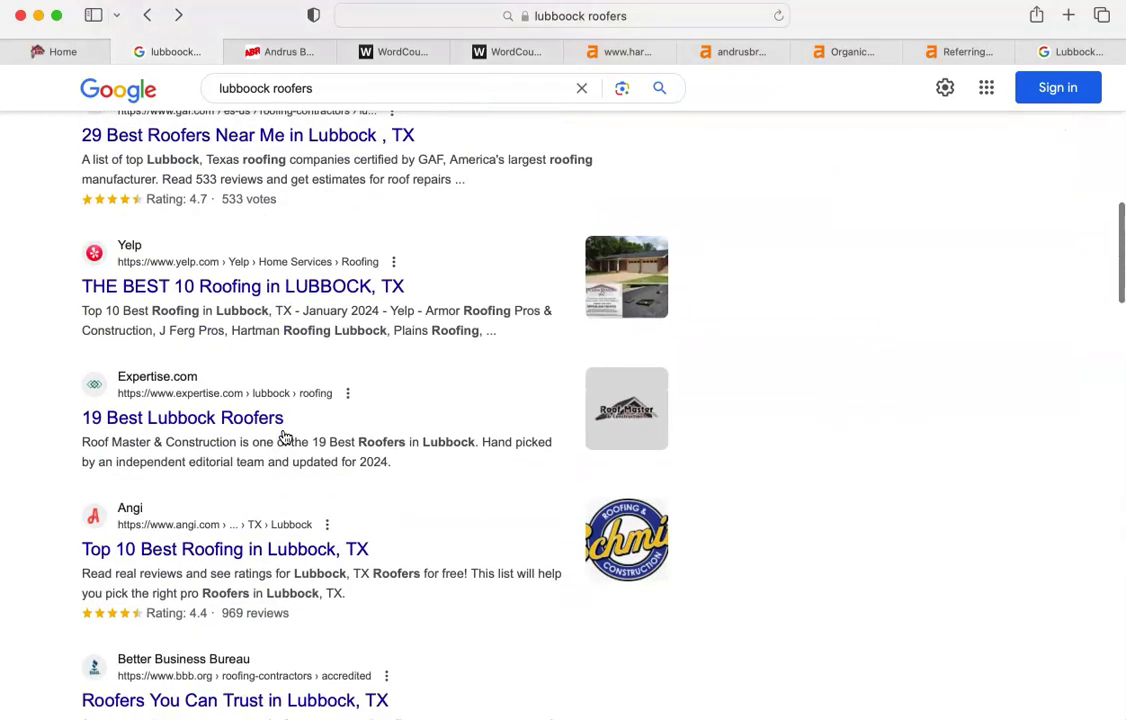
scroll(285, 437, down, 12)
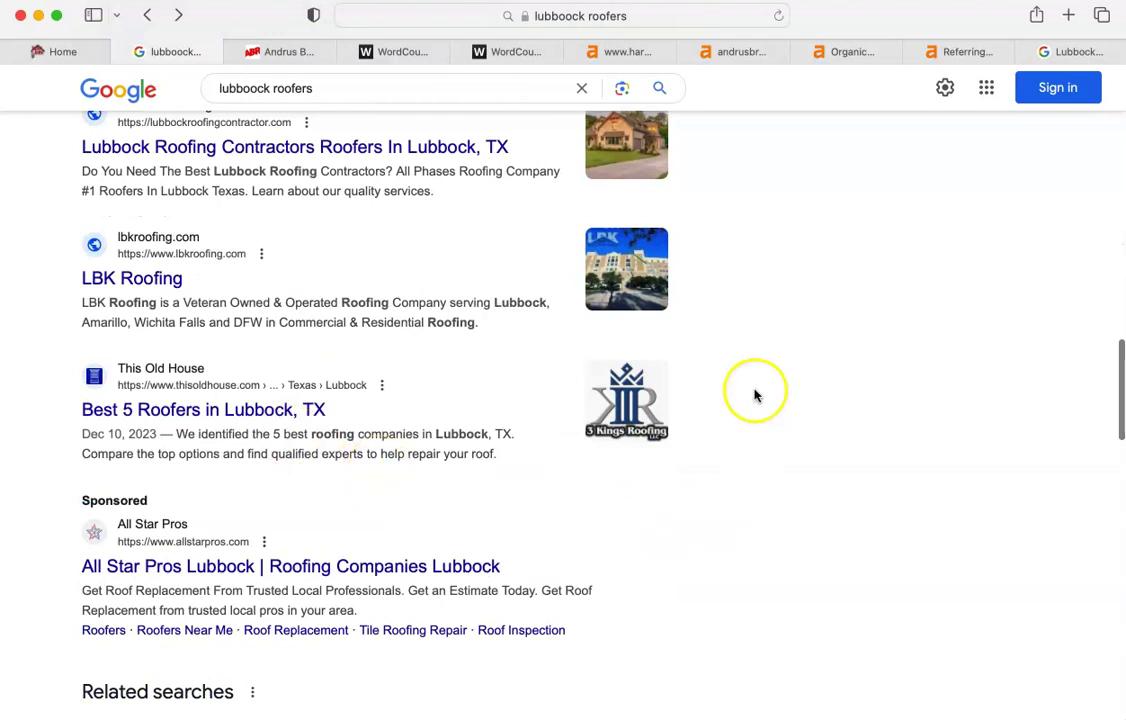
scroll(733, 357, up, 8)
scroll(733, 357, up, 7)
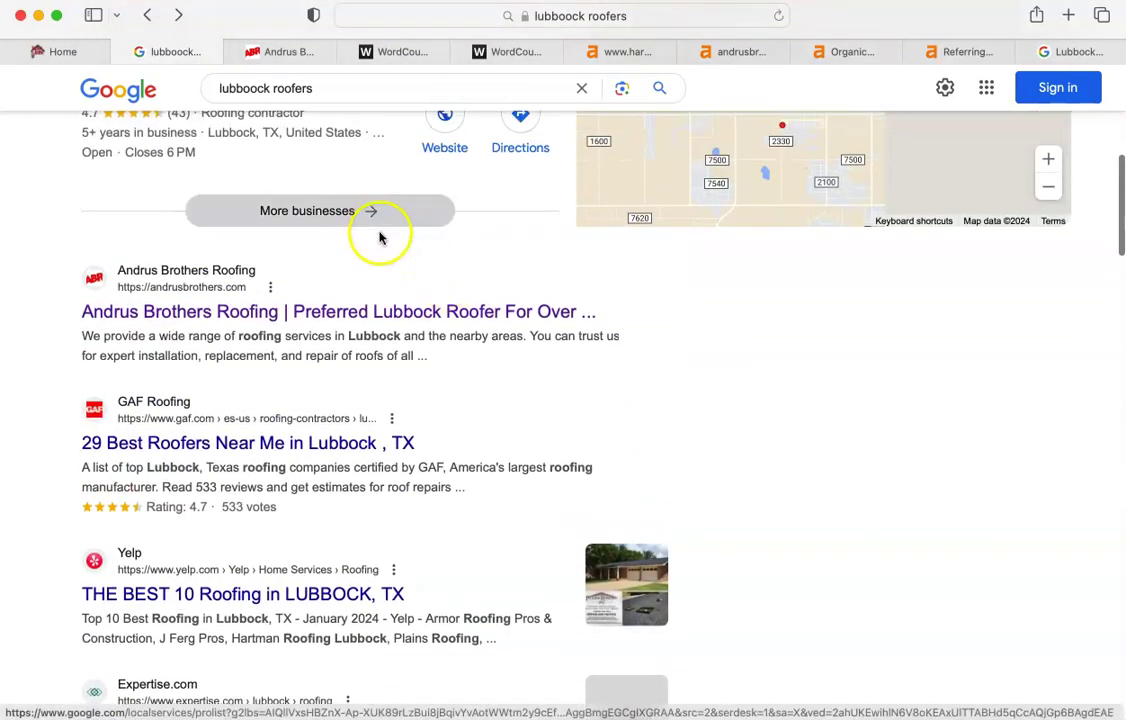
scroll(372, 256, up, 4)
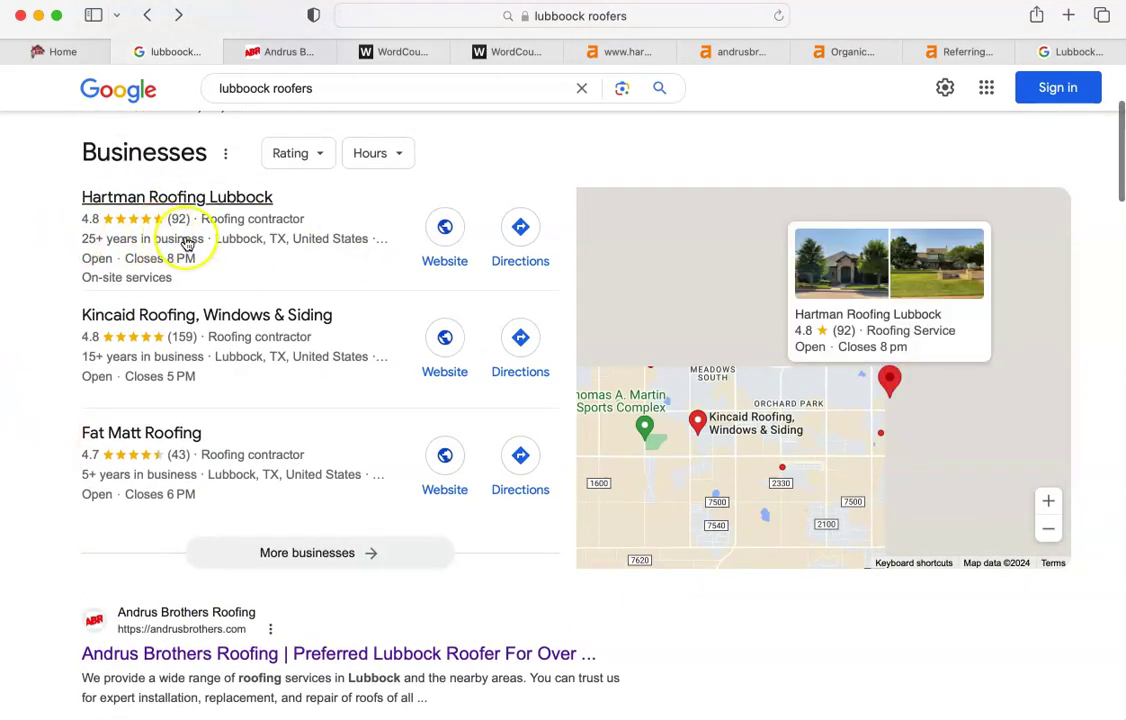
scroll(185, 245, down, 5)
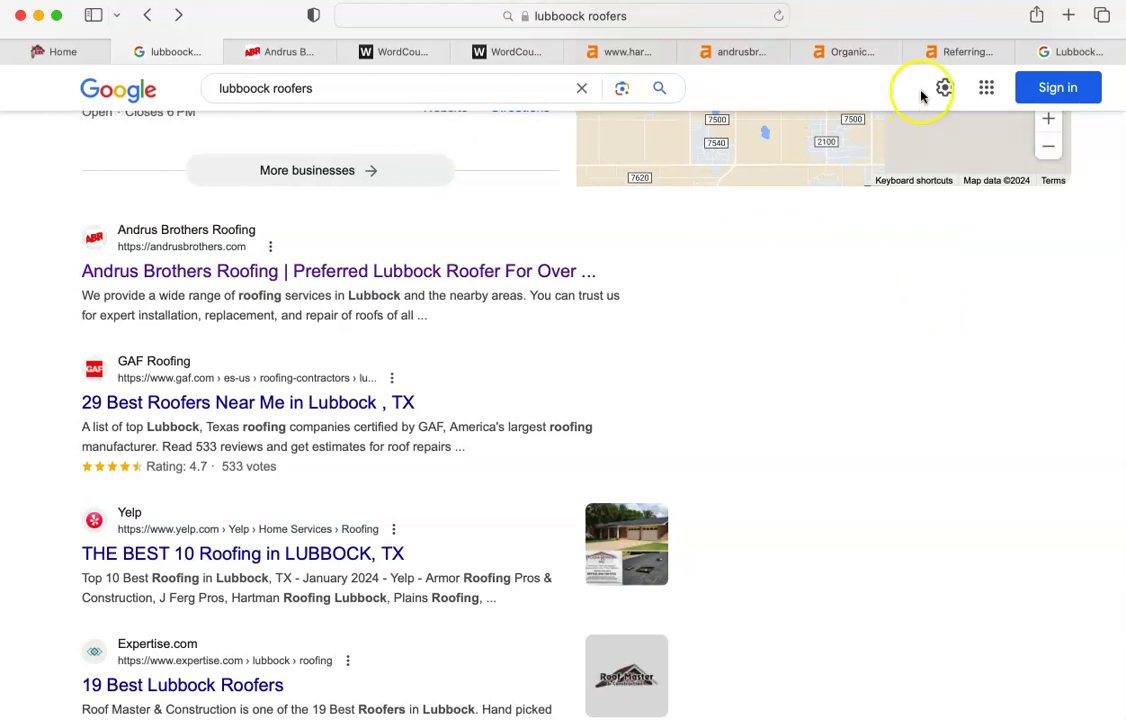
- Recheck the Andrus Brothers organic keywords and referring domains, plus the Ahrefs overviews of Hartman Roofing and Andrus Brothers
click(875, 52)
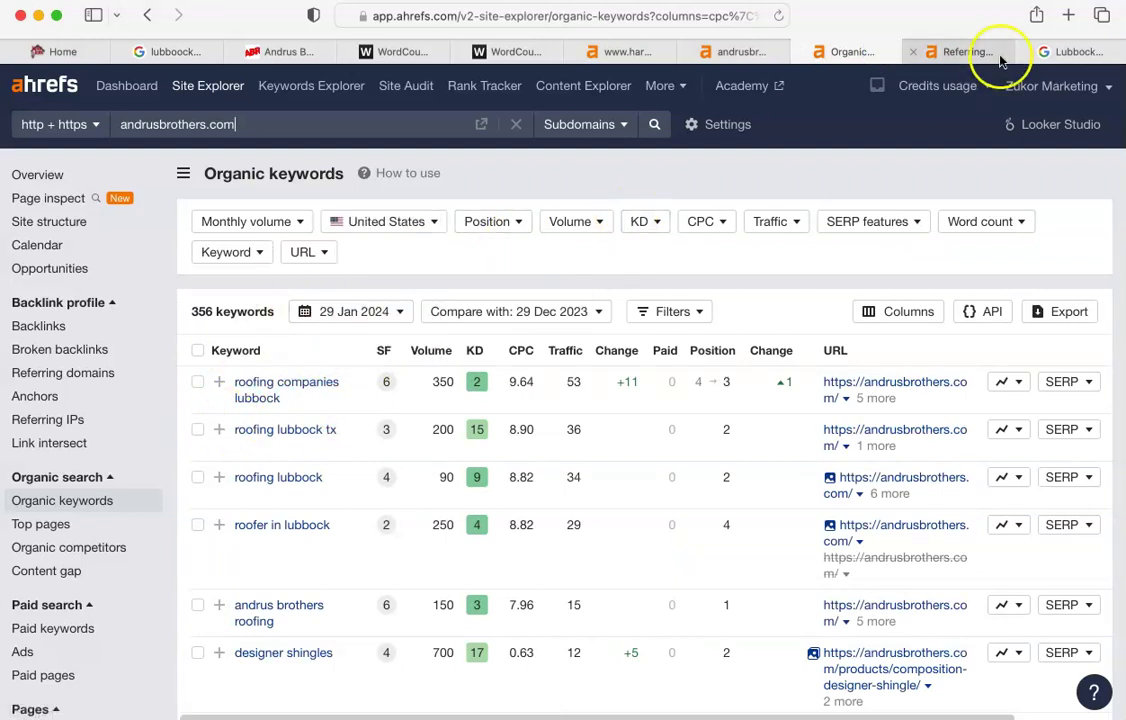
click(960, 51)
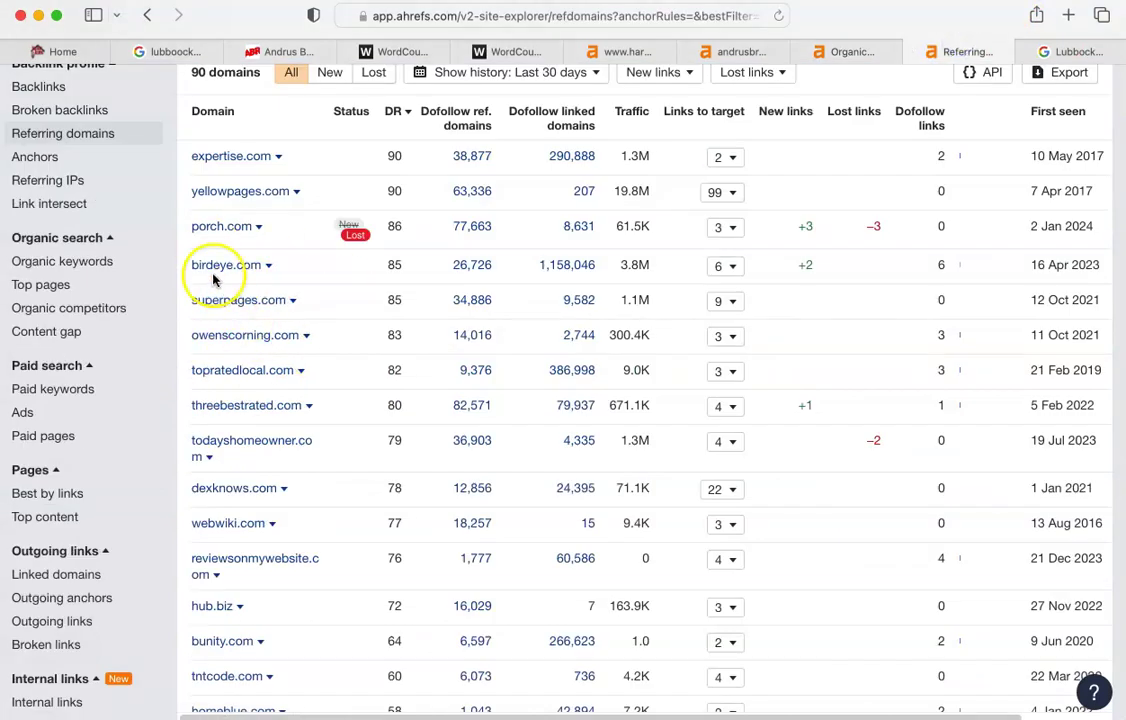
click(628, 51)
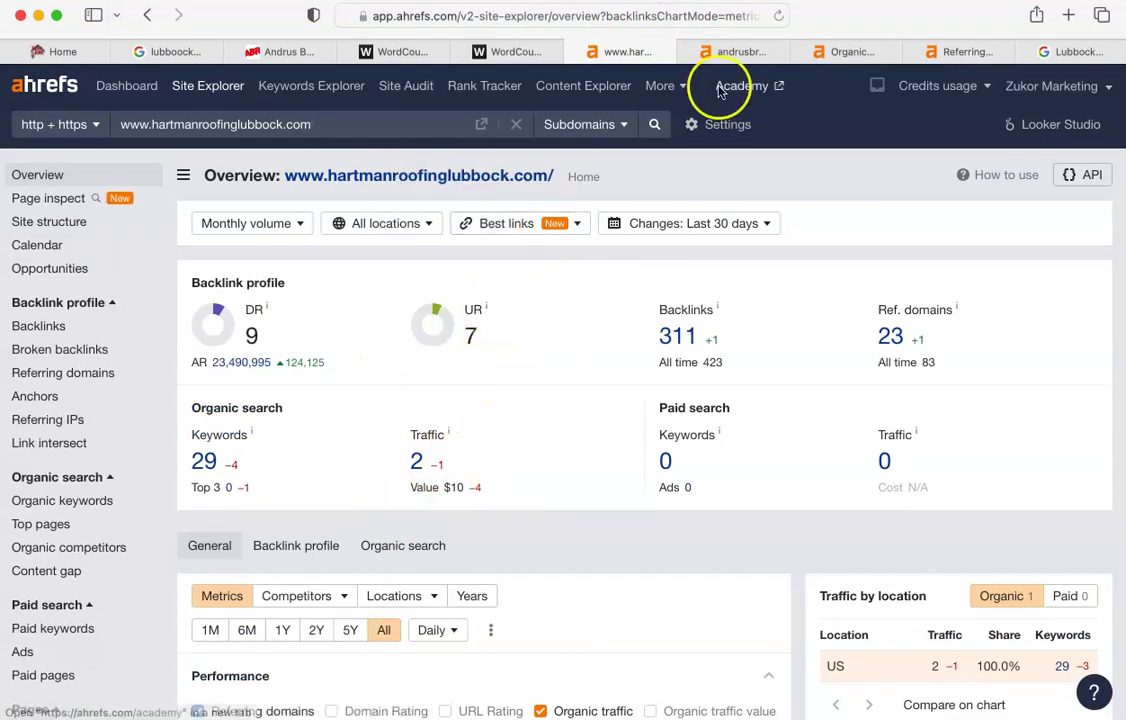
click(730, 52)
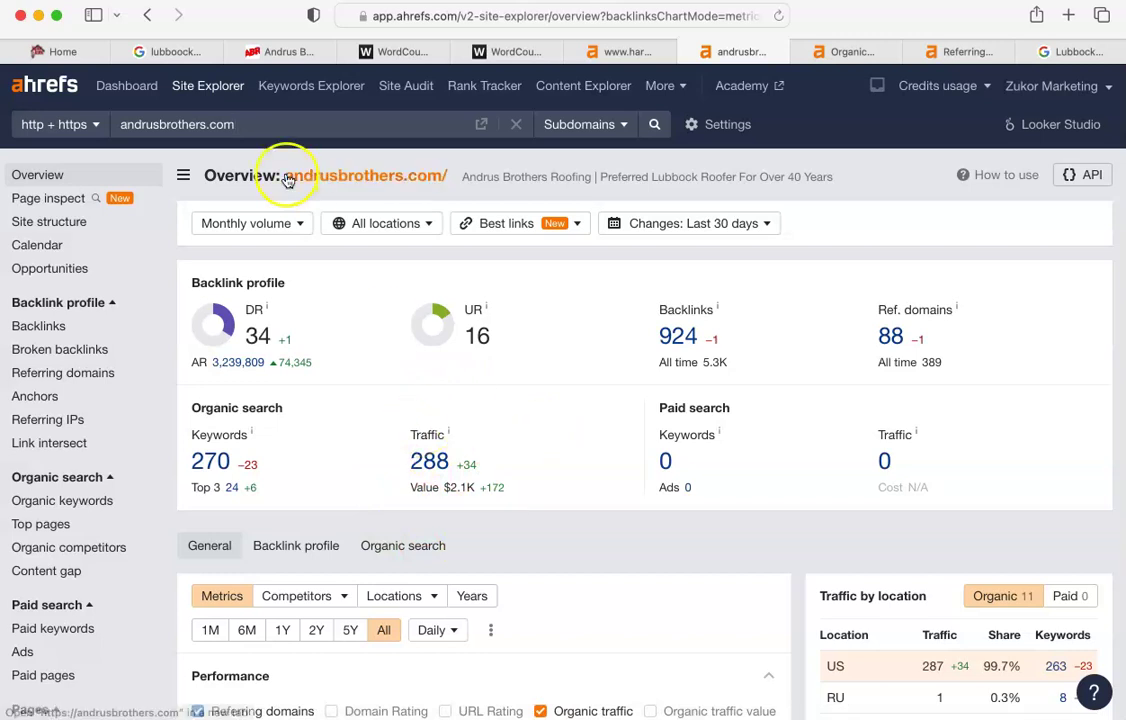
- Inspect the opening section of the Hartman Roofing homepage, including its navigation, certification logos and video
click(70, 51)
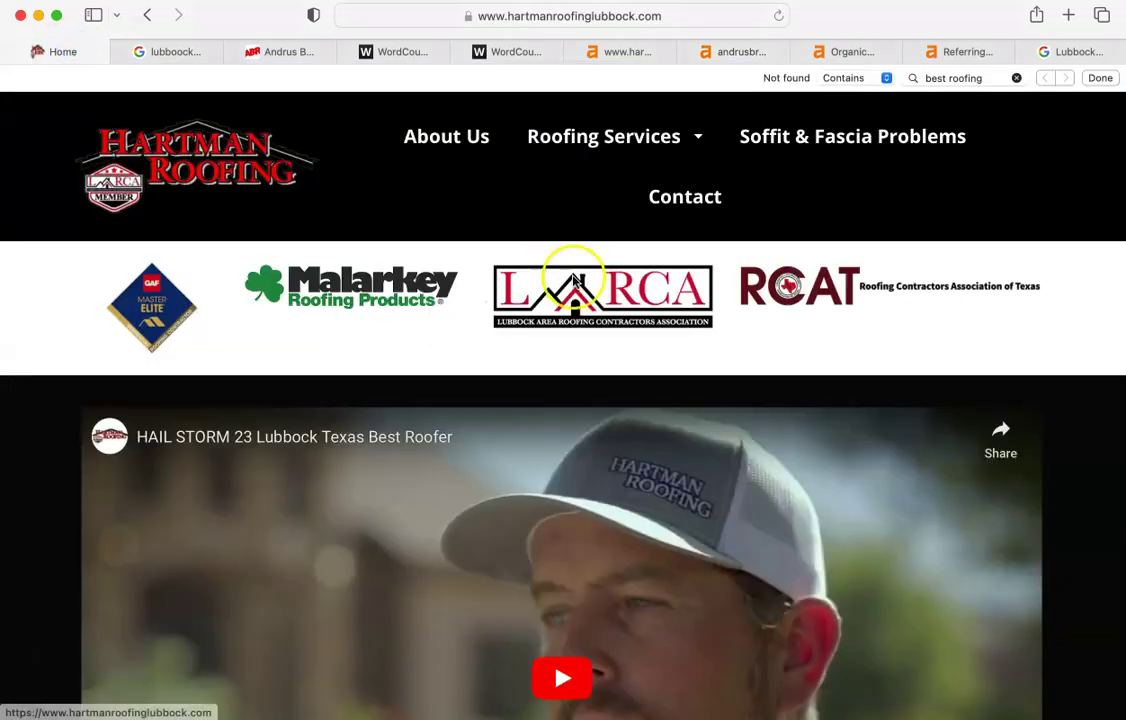
scroll(577, 339, down, 2)
scroll(577, 339, up, 2)
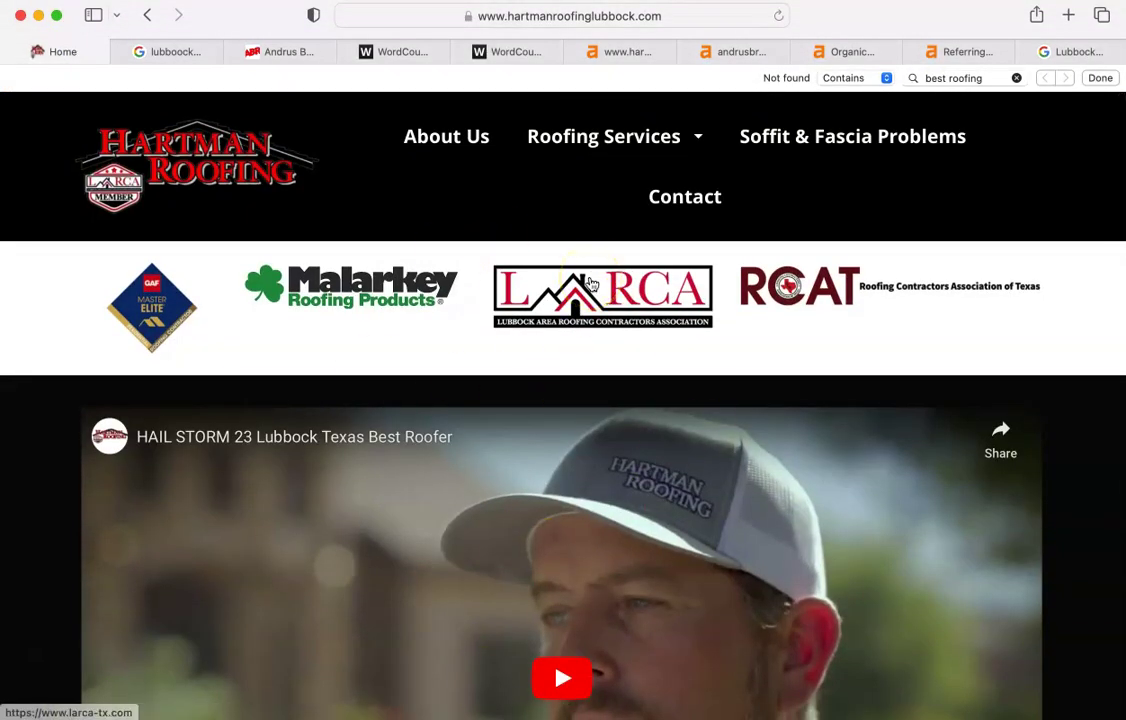
scroll(590, 285, down, 2)
scroll(590, 285, up, 2)
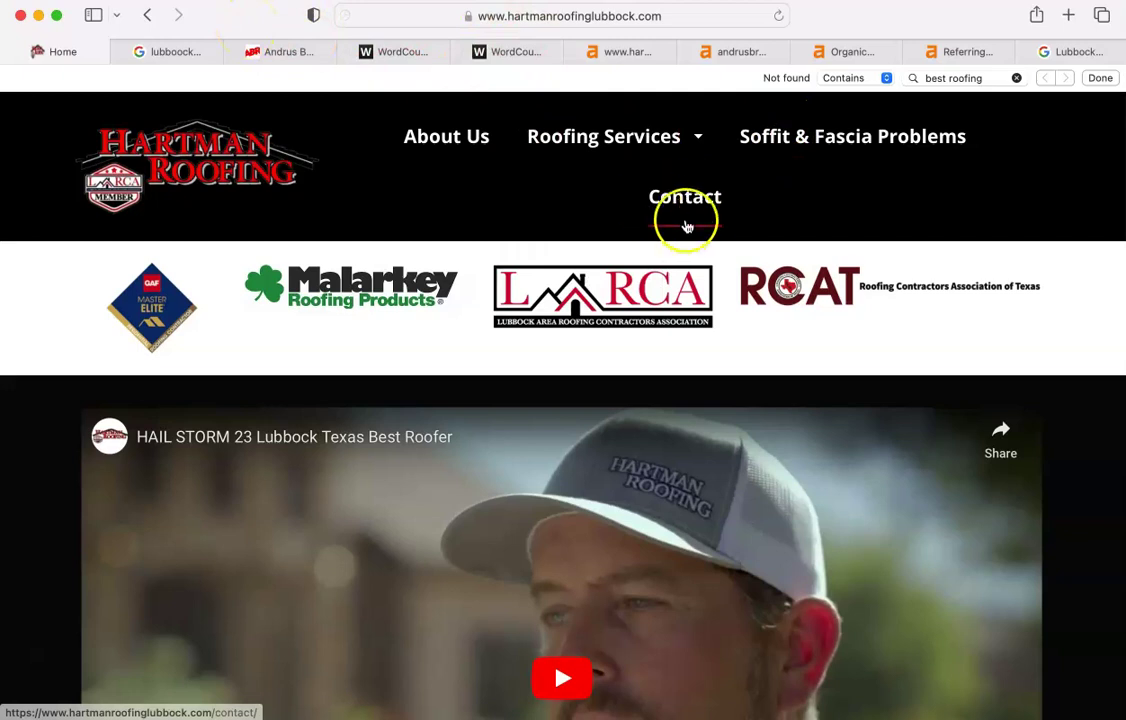
- Look over the Google business listings and the first organic results for Lubbock roofers once more
click(158, 50)
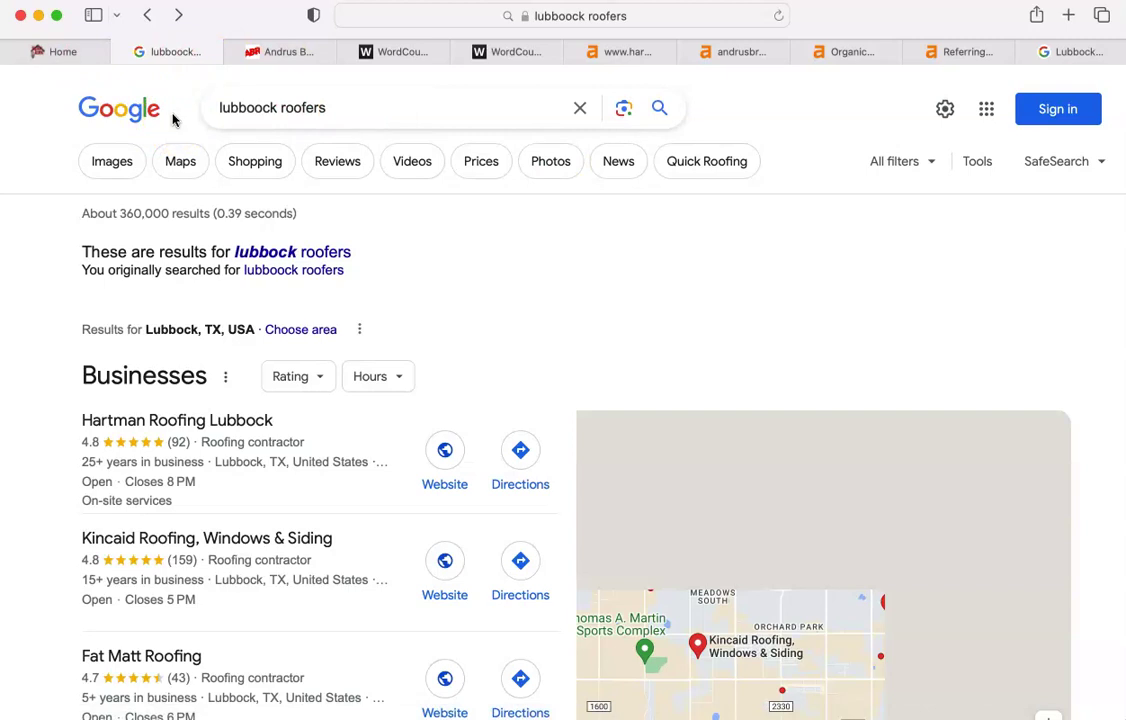
scroll(920, 478, right, 2)
scroll(352, 334, down, 5)
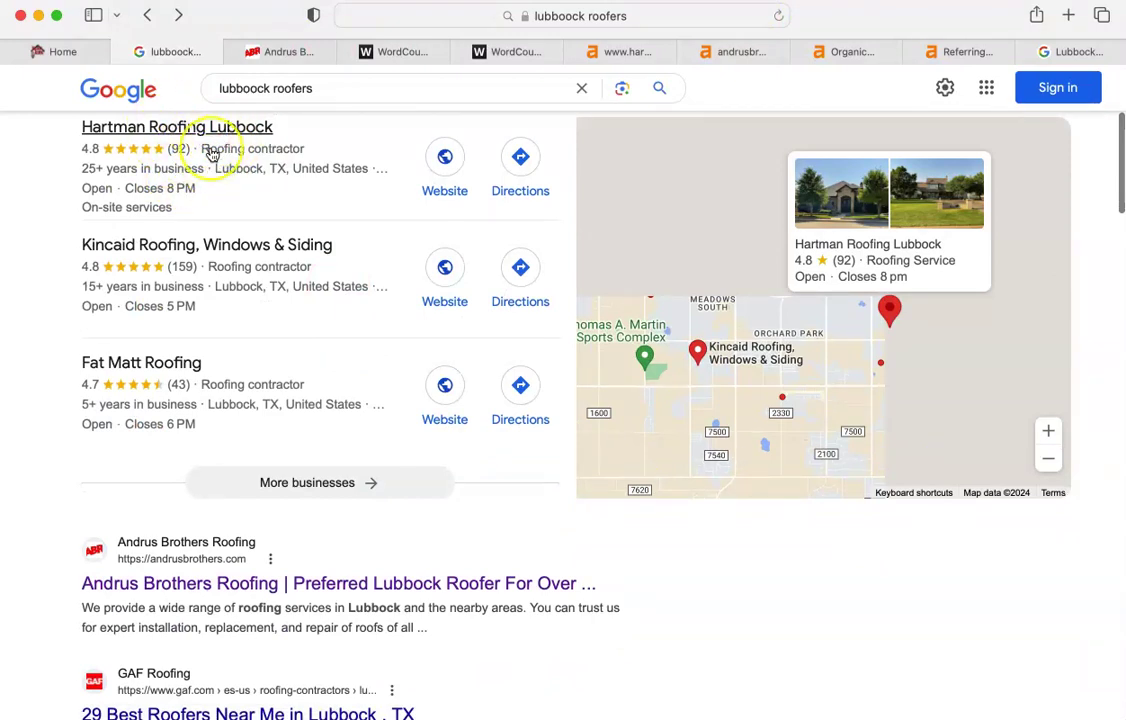
scroll(215, 150, down, 4)
scroll(212, 154, down, 1)
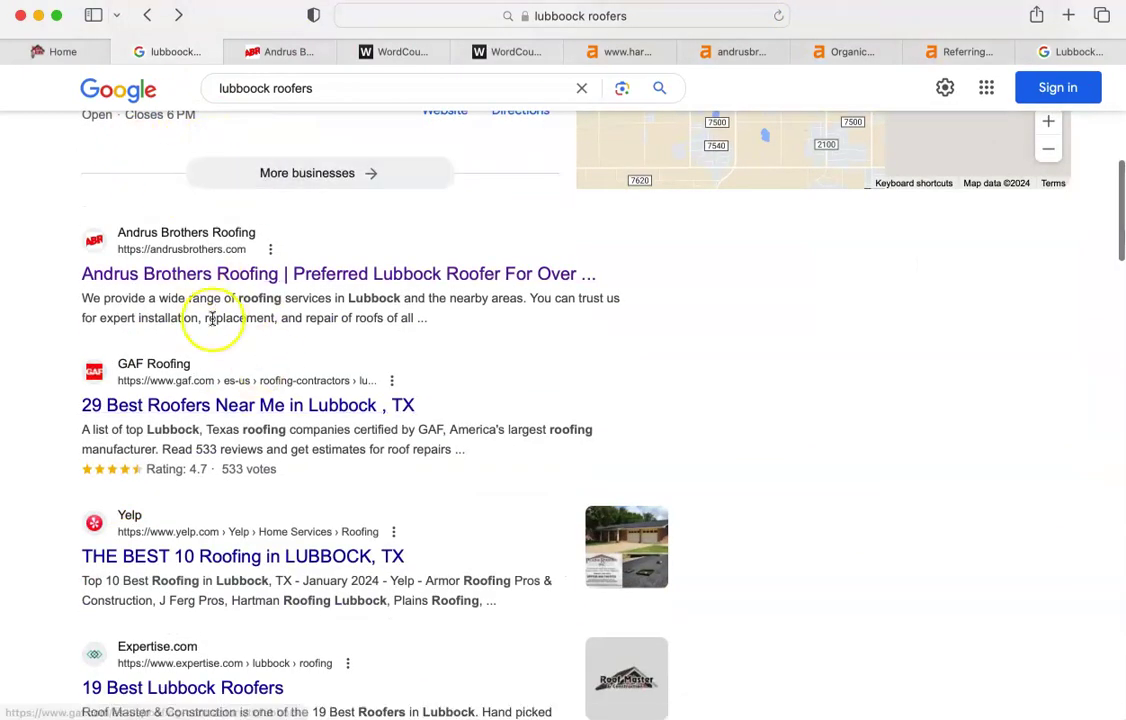
- Compare the three Google business listings with the organic results from Andrus Brothers Roofing down to the Yelp, Expertise.com and Angi directories
scroll(213, 260, up, 6)
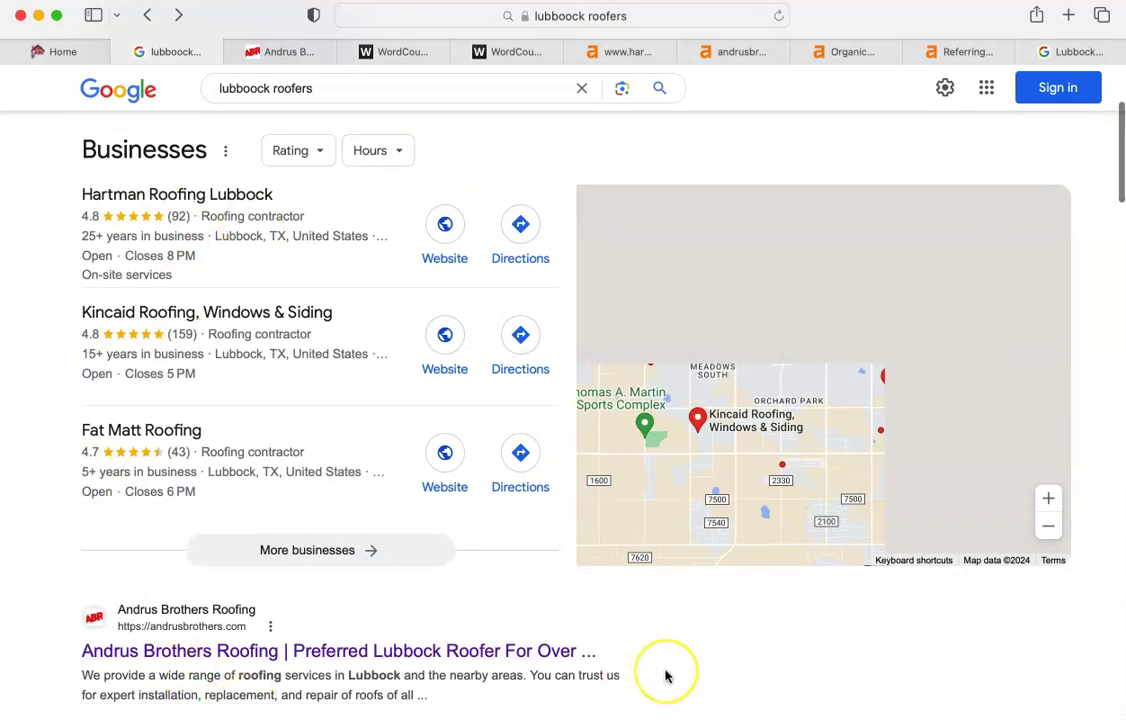
scroll(666, 673, down, 2)
scroll(666, 673, down, 3)
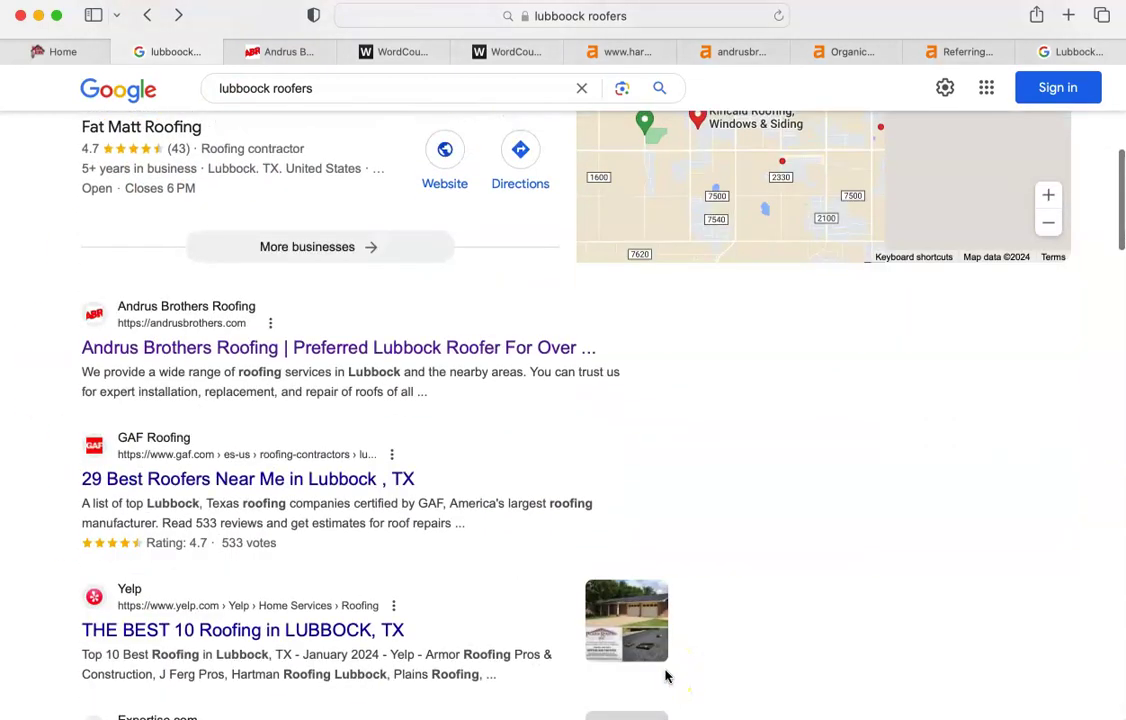
scroll(349, 409, down, 5)
- Review the logos and video at the start of the Hartman Roofing homepage alongside the Google directory results for Lubbock roofers
click(88, 48)
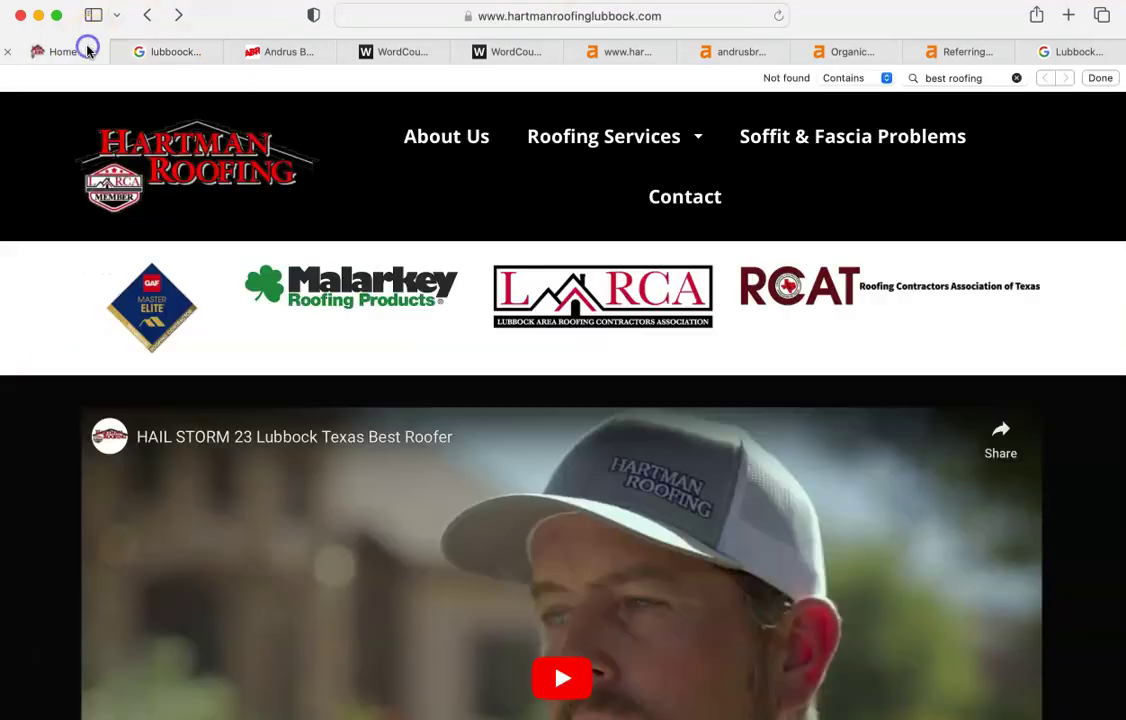
scroll(630, 480, down, 5)
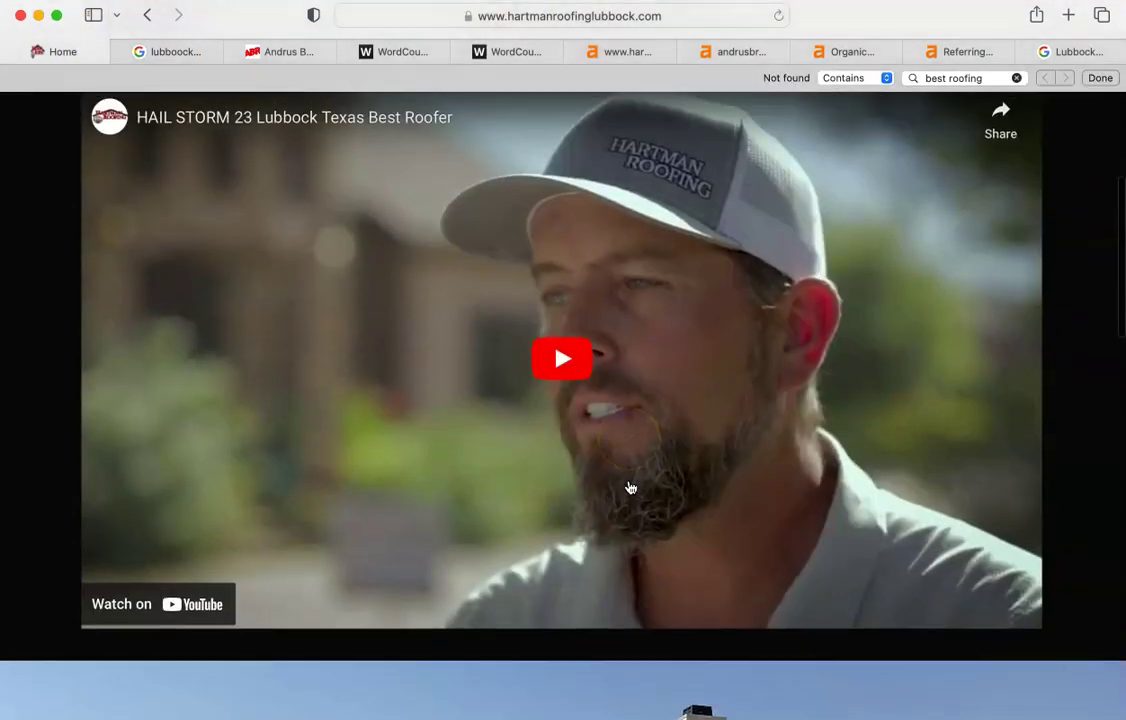
scroll(630, 488, up, 5)
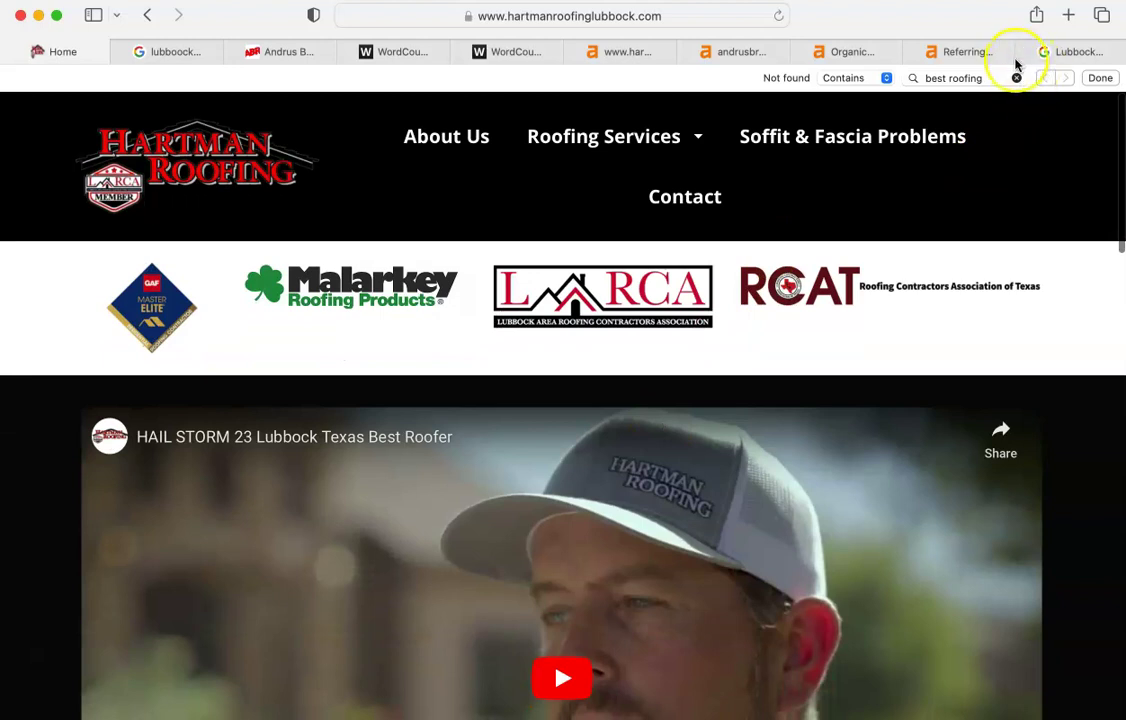
mouse_move(1016, 63)
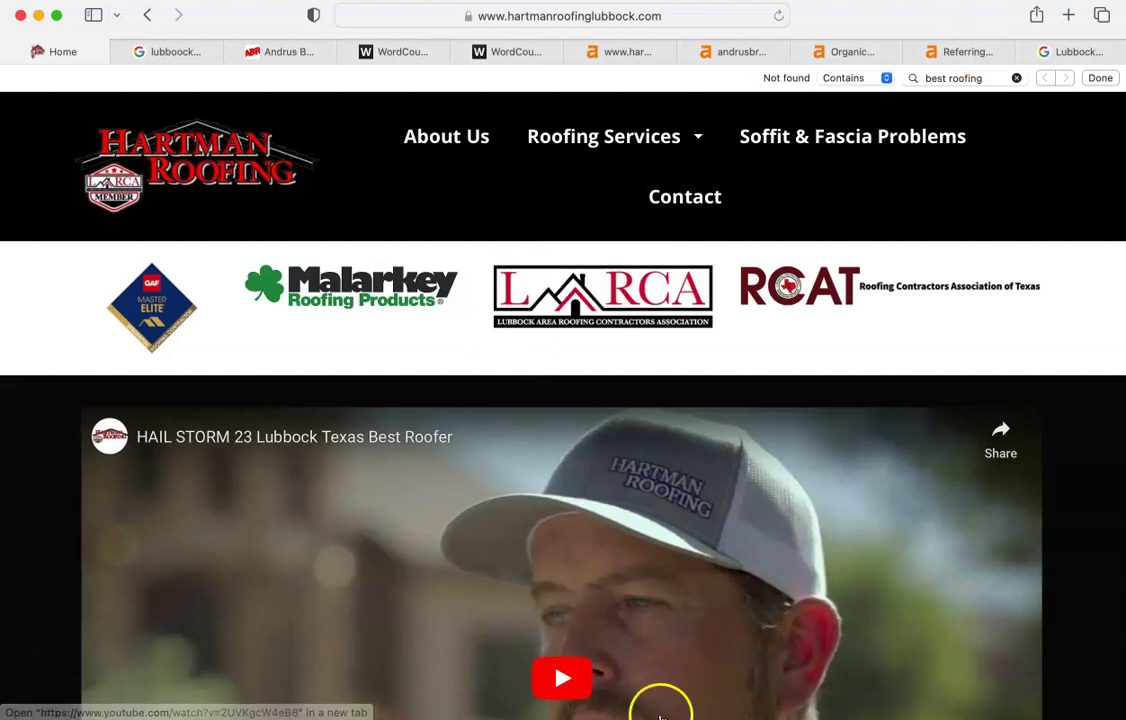
click(168, 55)
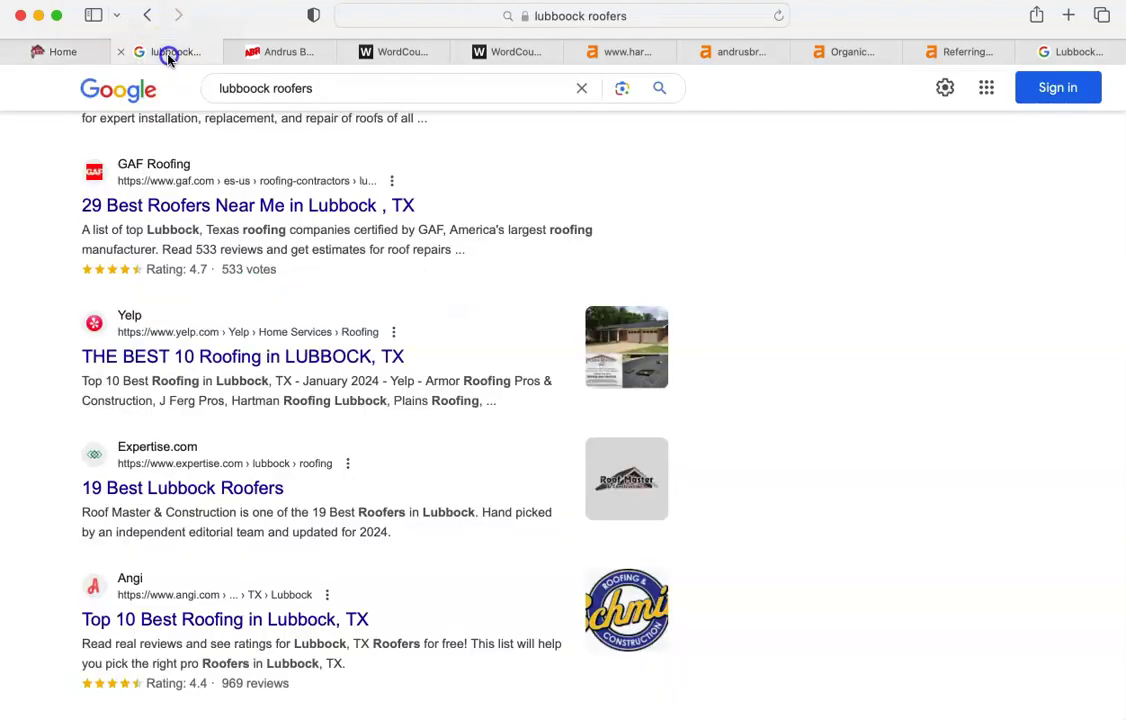
click(60, 55)
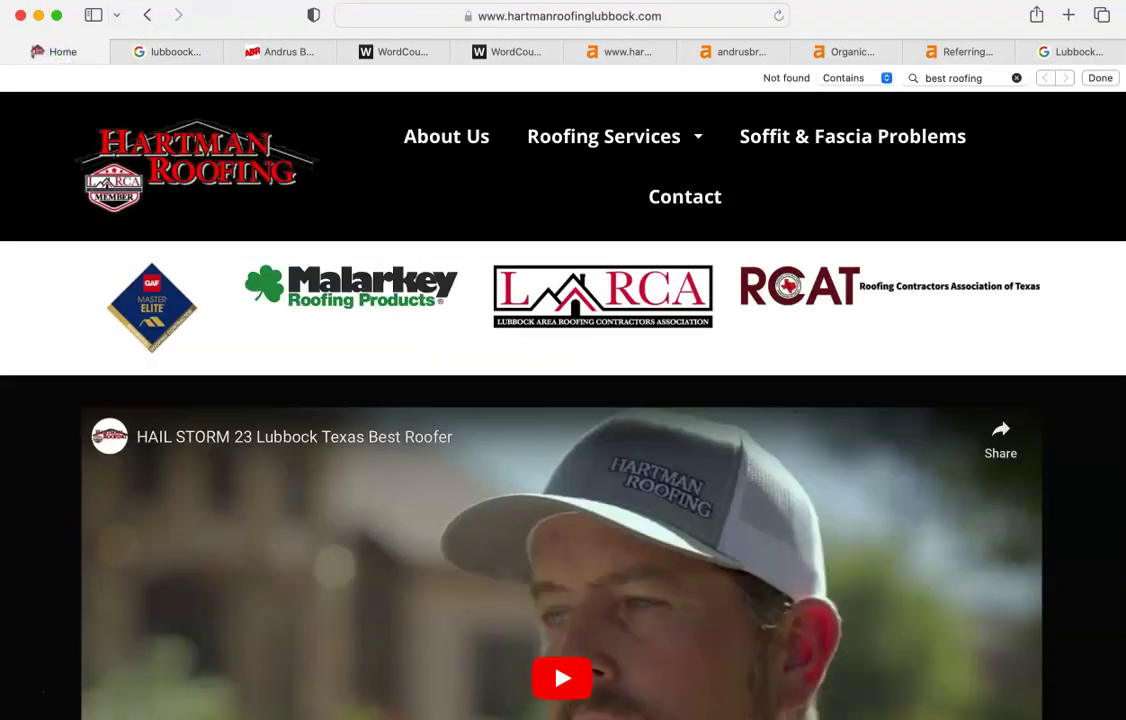